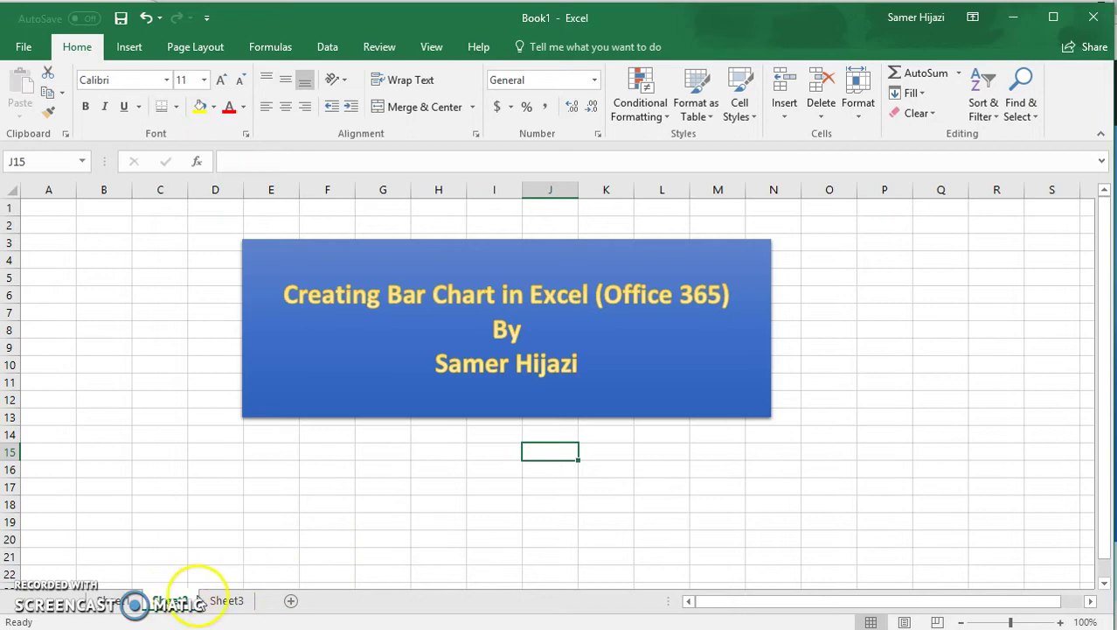
# Switch to Sheet3 and look over the A–F letter grade table with its student counts
pyautogui.click(220, 602)
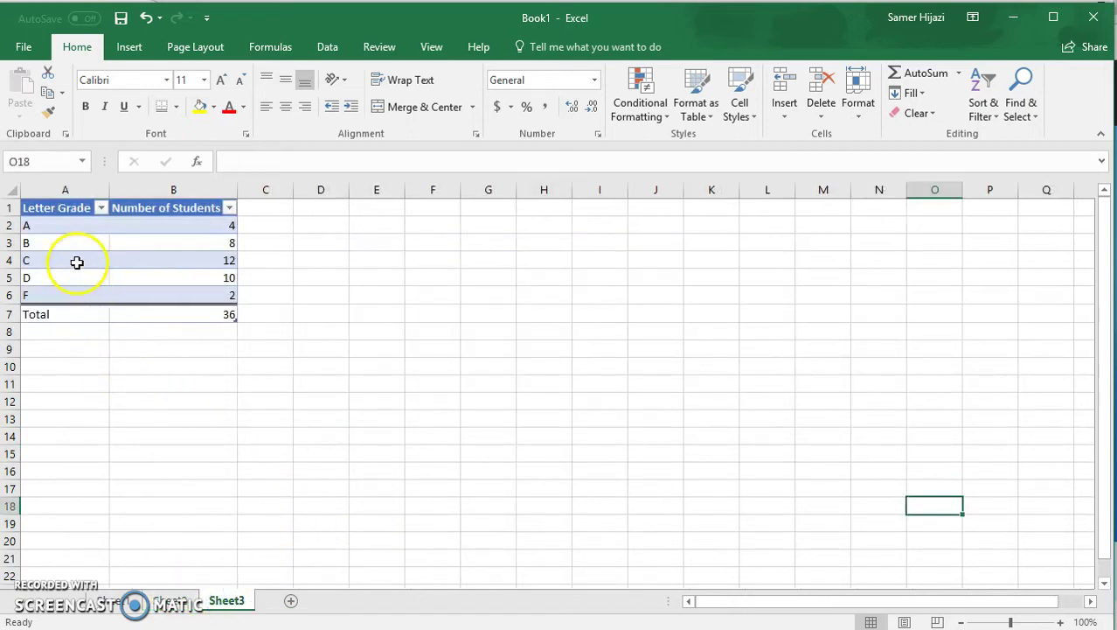
pyautogui.moveTo(55, 207); pyautogui.dragTo(154, 292)
pyautogui.click(117, 348)
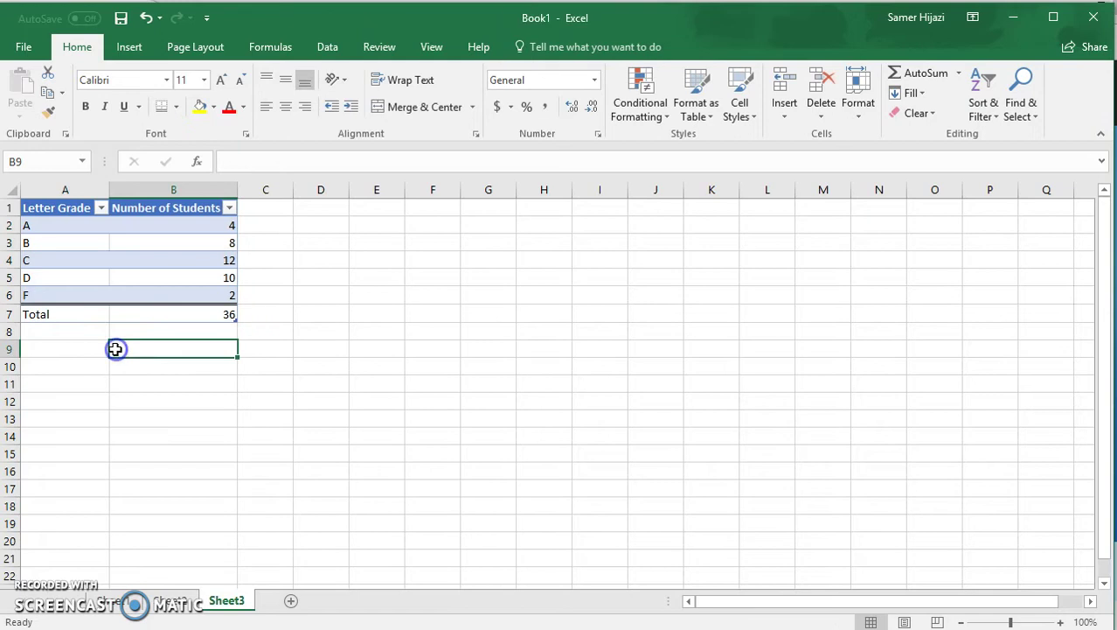
# Select A1:B6, the Letter Grade header and grade rows, leaving out the Total row
pyautogui.click(52, 209)
pyautogui.moveTo(53, 208); pyautogui.dragTo(175, 292)
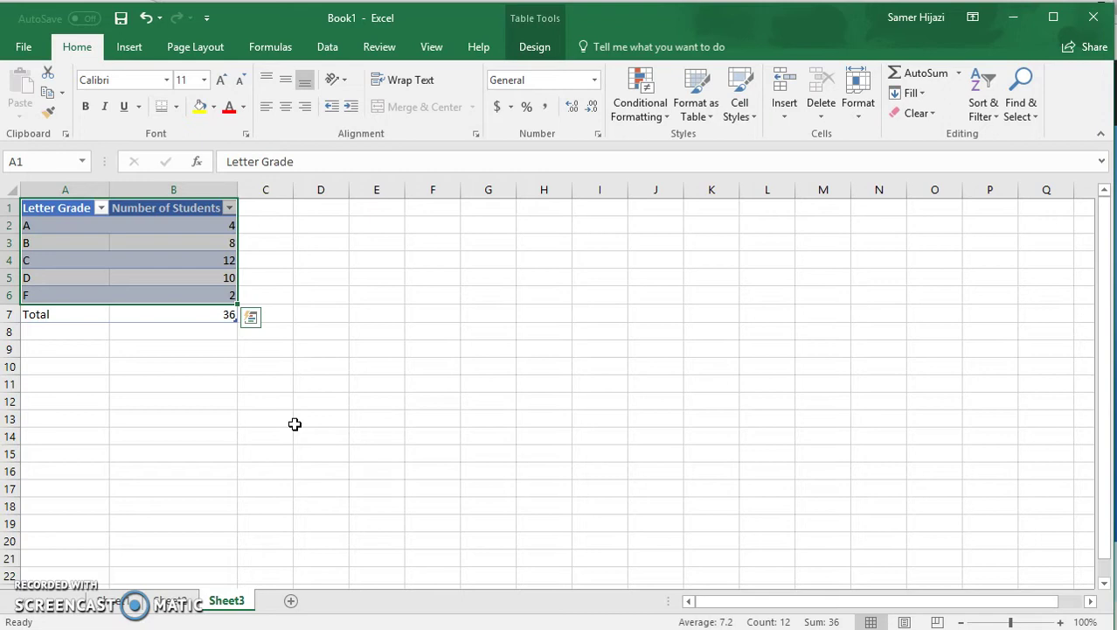
pyautogui.click(280, 427)
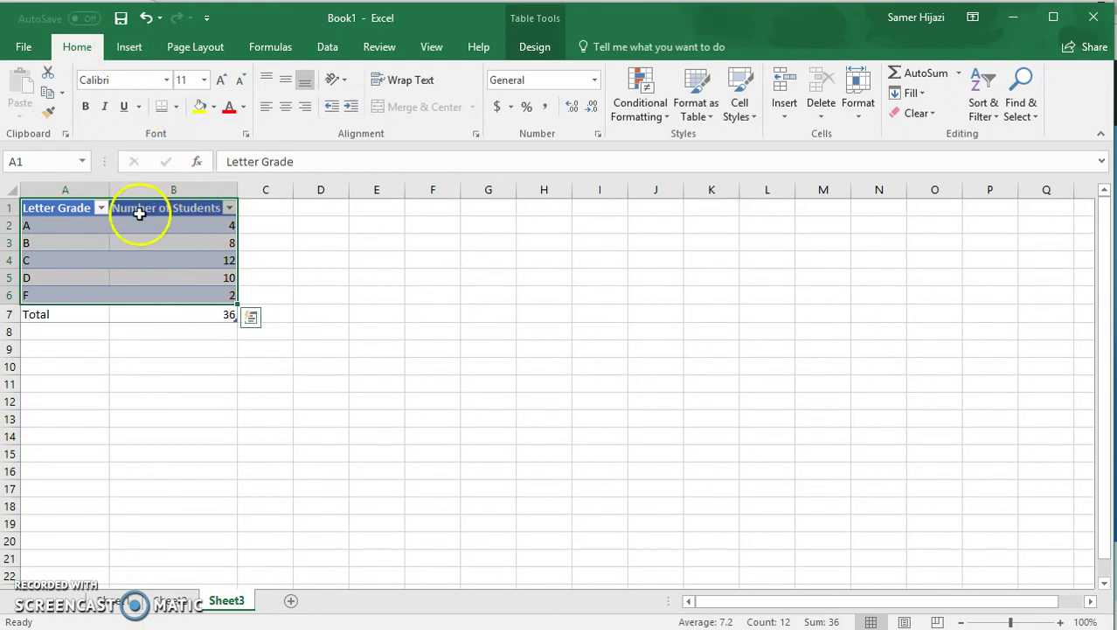
# Insert a 2-D Clustered Bar chart of the A–F student counts
pyautogui.click(131, 49)
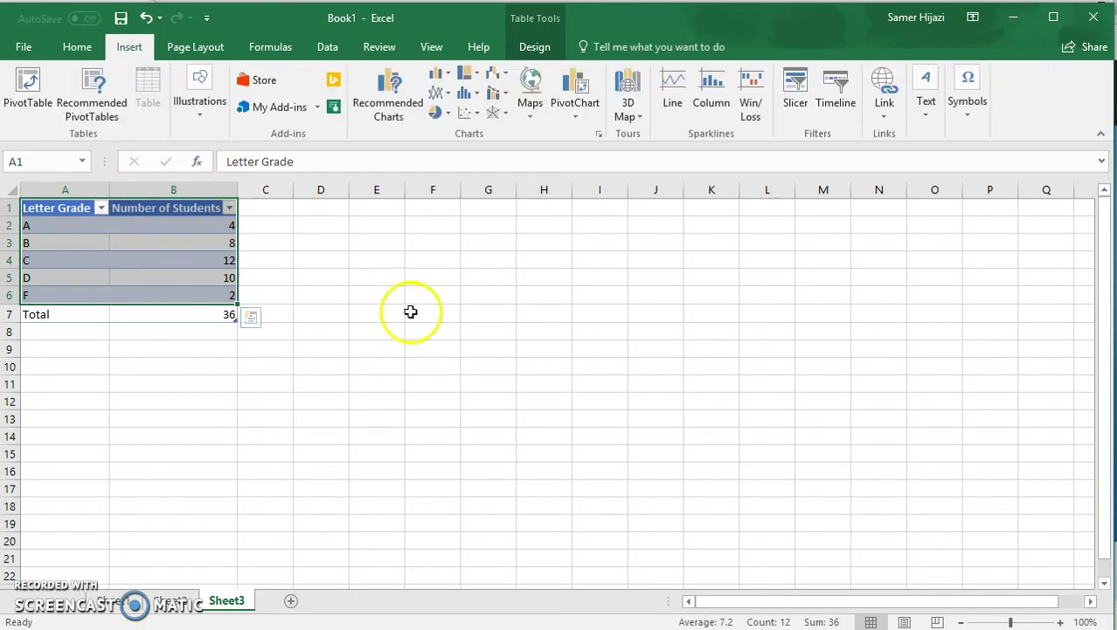
pyautogui.click(451, 77)
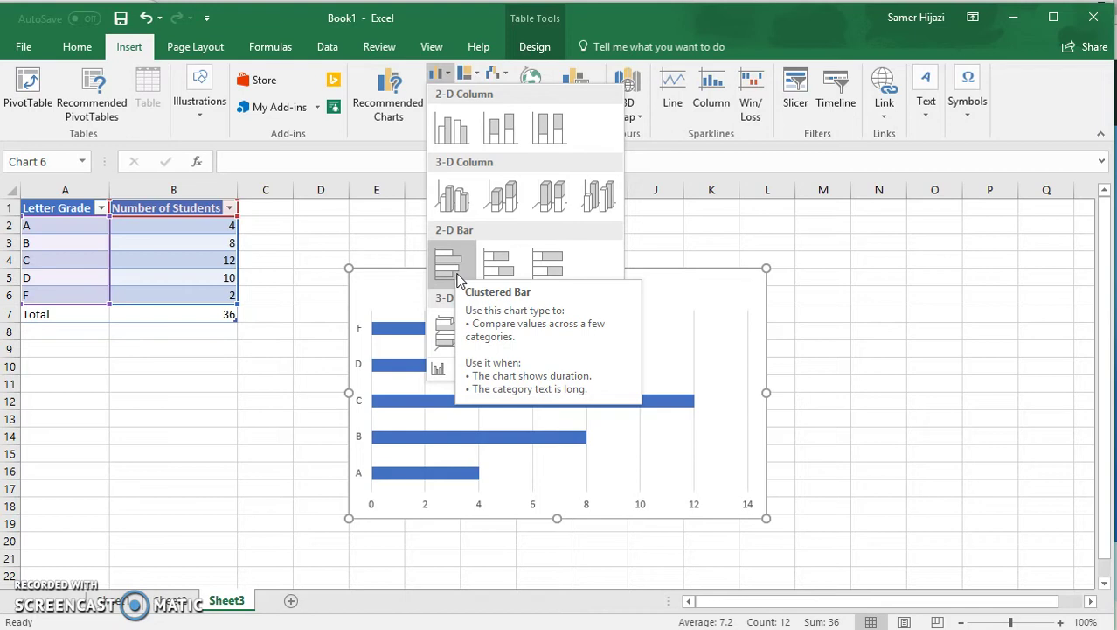
pyautogui.click(455, 260)
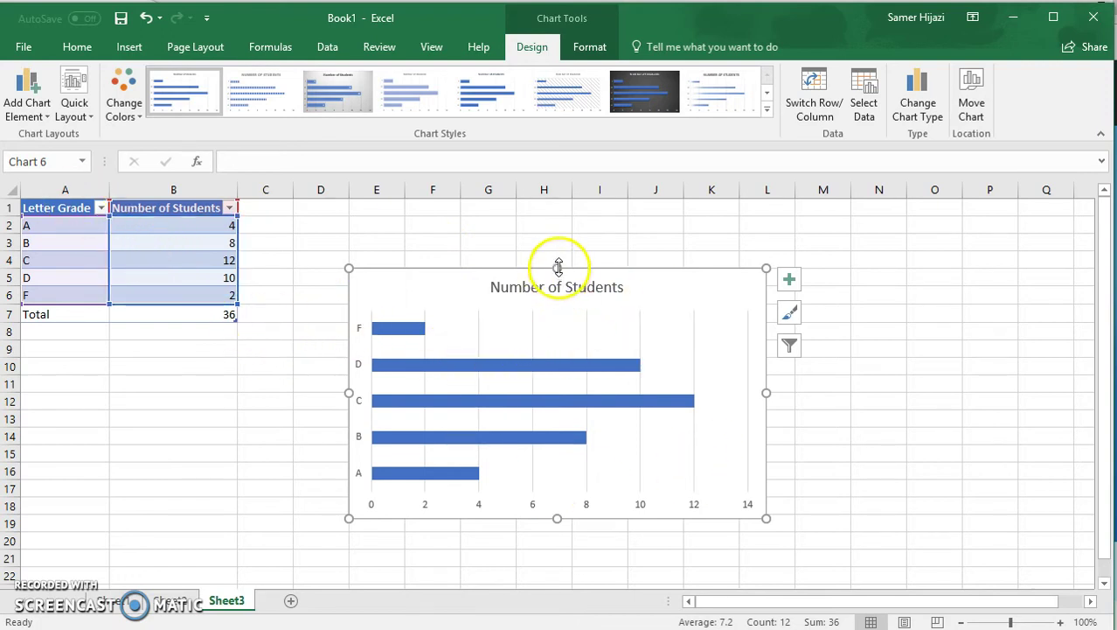
# Add placeholder 'Axis Title' labels to both the horizontal and vertical chart axes
pyautogui.click(276, 347)
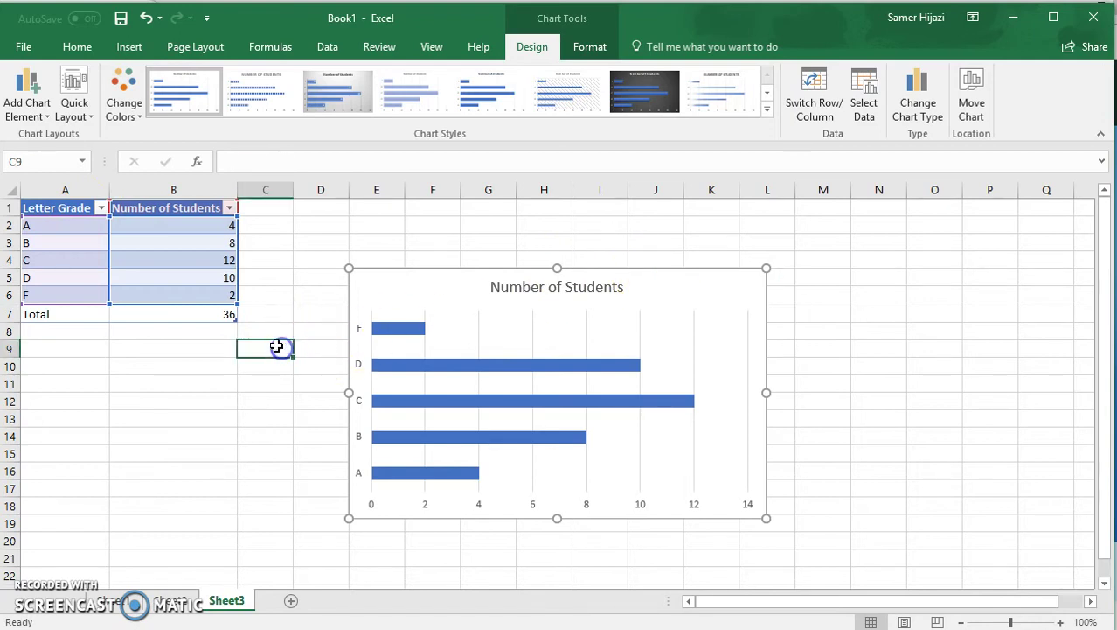
pyautogui.click(670, 271)
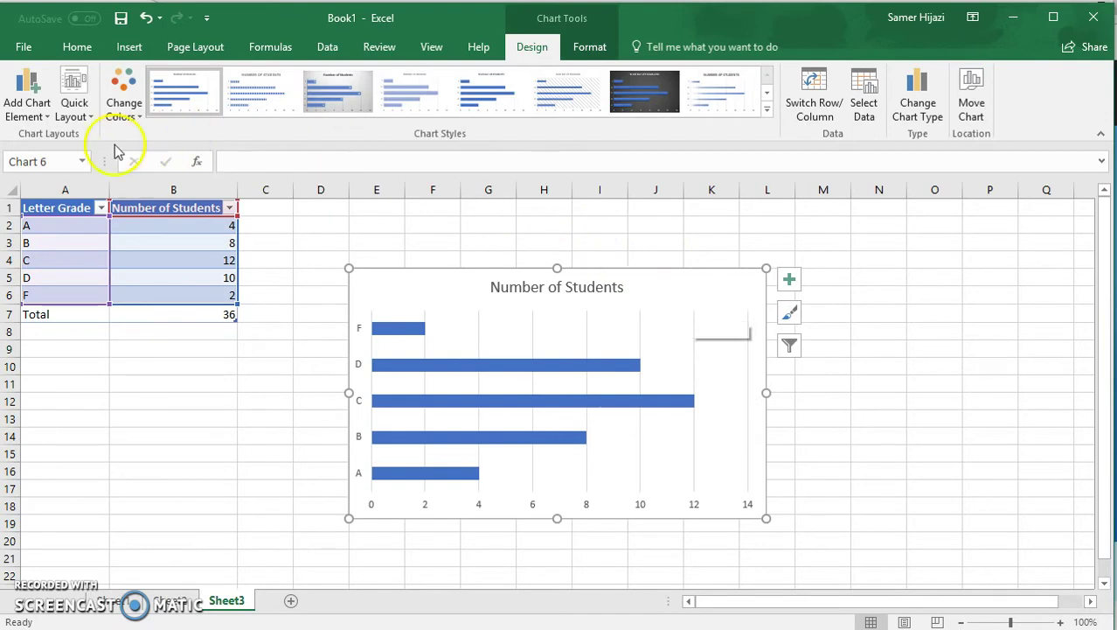
pyautogui.click(46, 117)
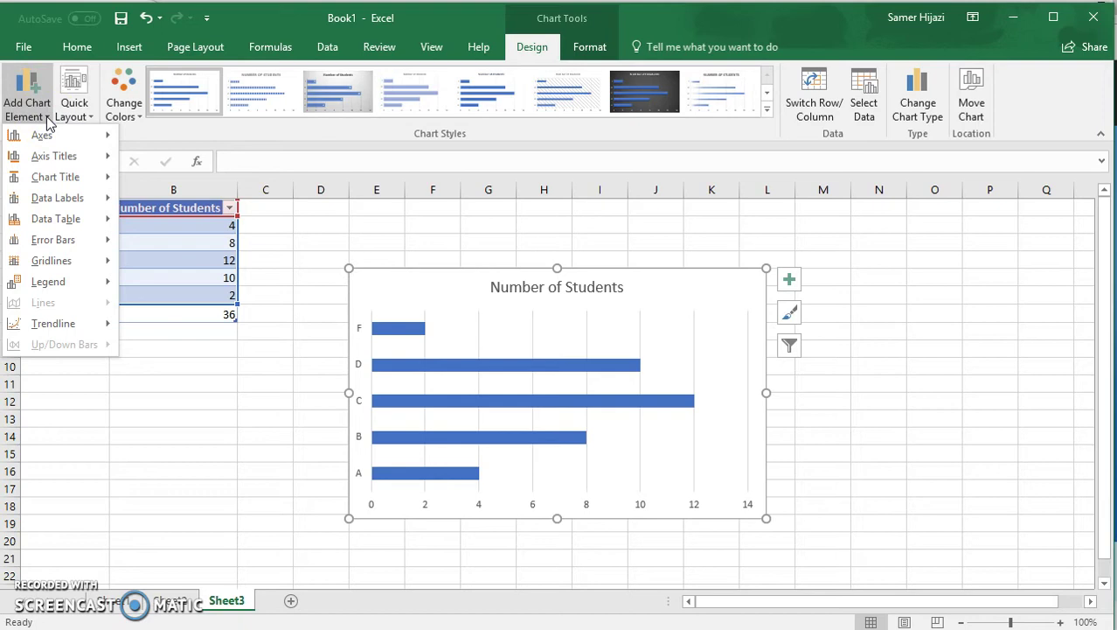
pyautogui.click(80, 137)
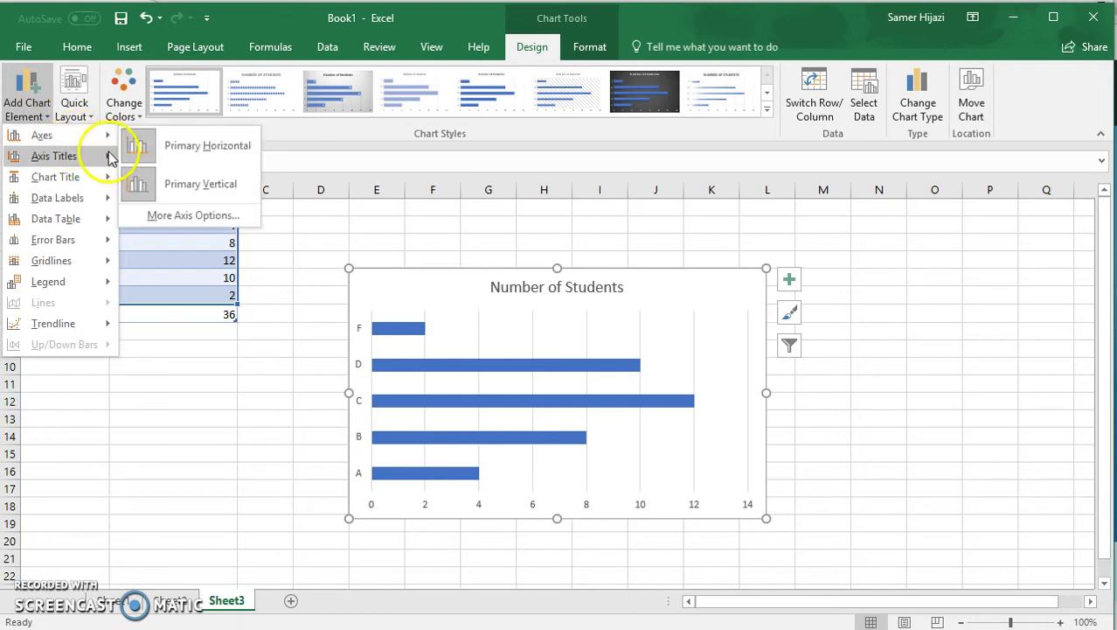
pyautogui.moveTo(94, 155)
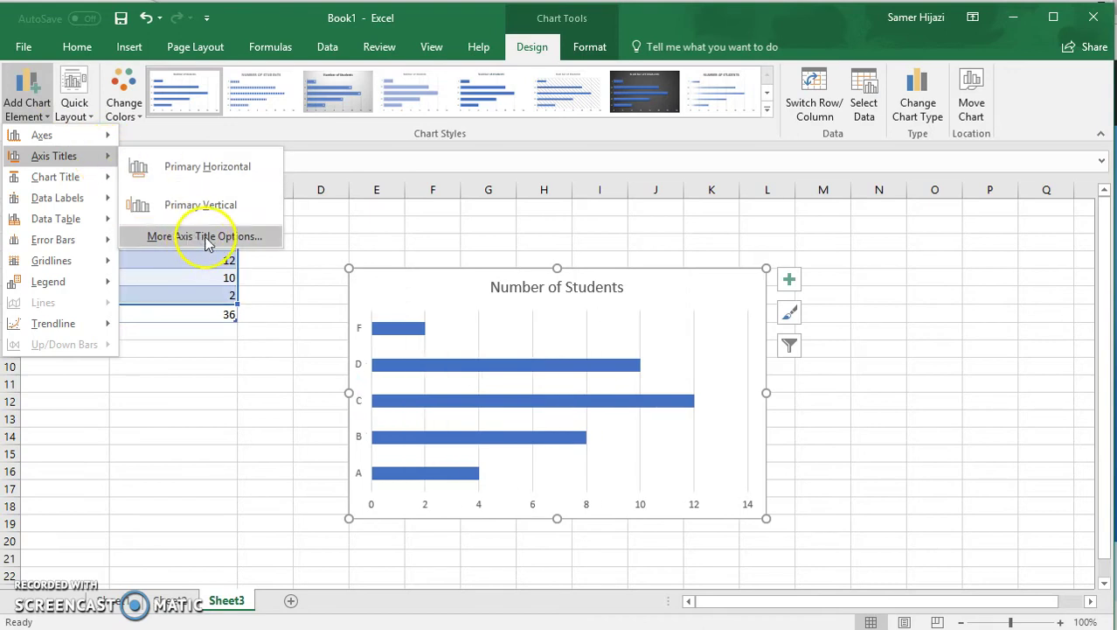
pyautogui.press('Escape')
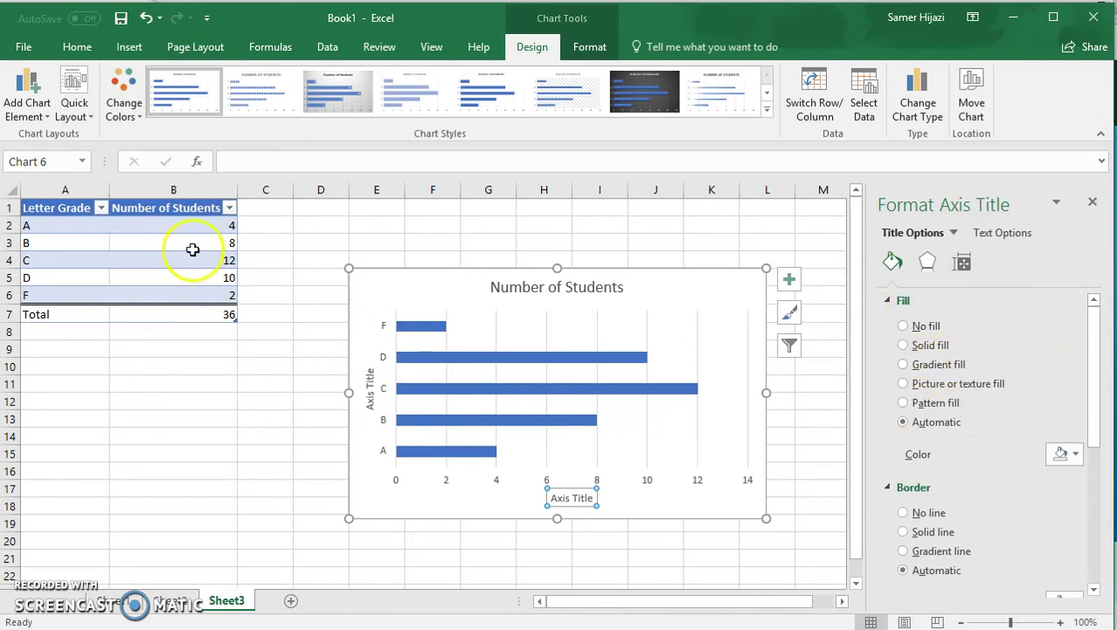
pyautogui.click(51, 120)
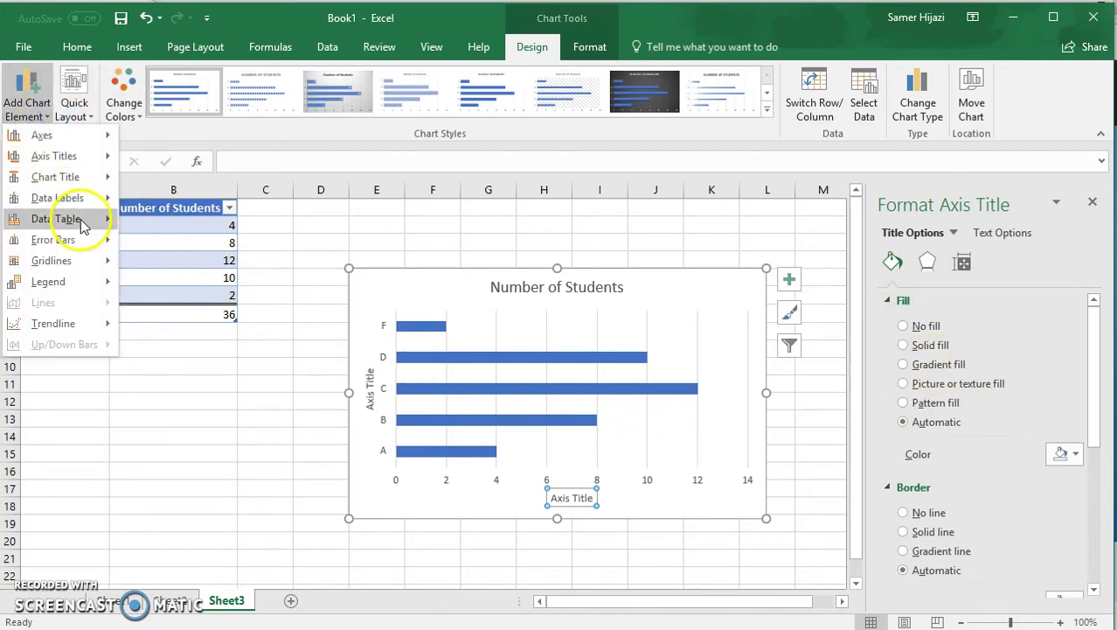
pyautogui.moveTo(88, 224)
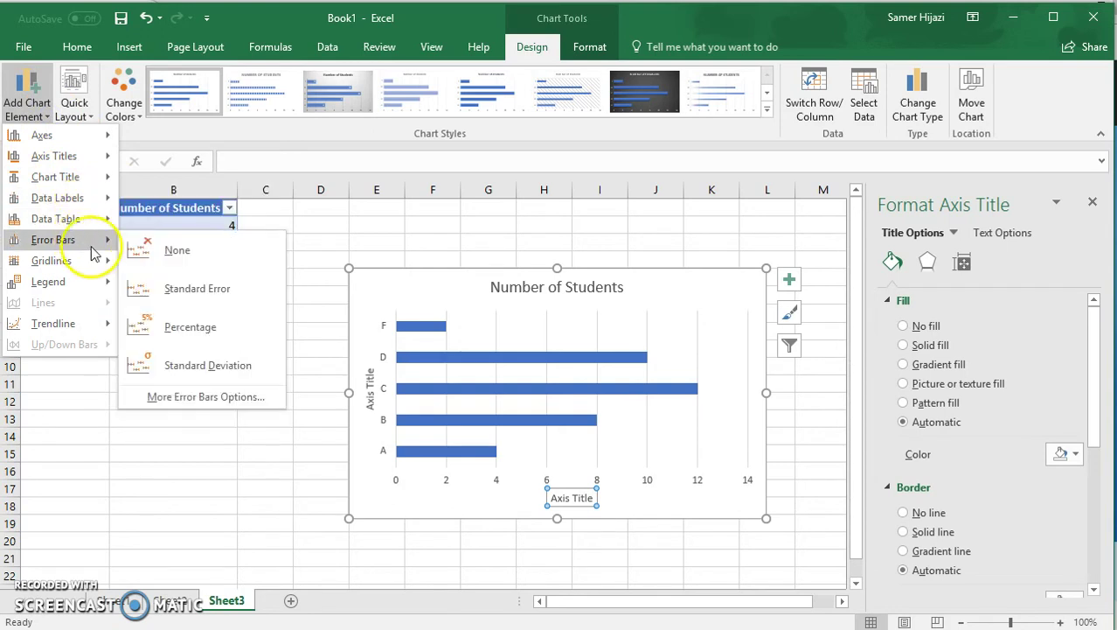
pyautogui.click(1093, 205)
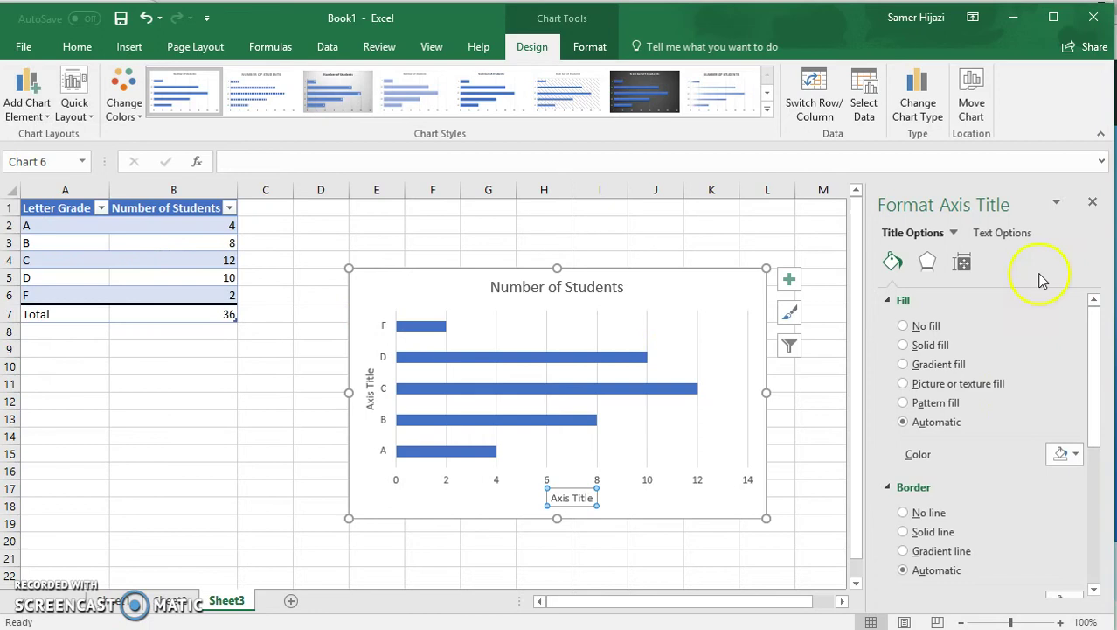
# Review the chart's axis settings, keeping the horizontal axis at 0 to 14 in steps of 2
pyautogui.click(1095, 203)
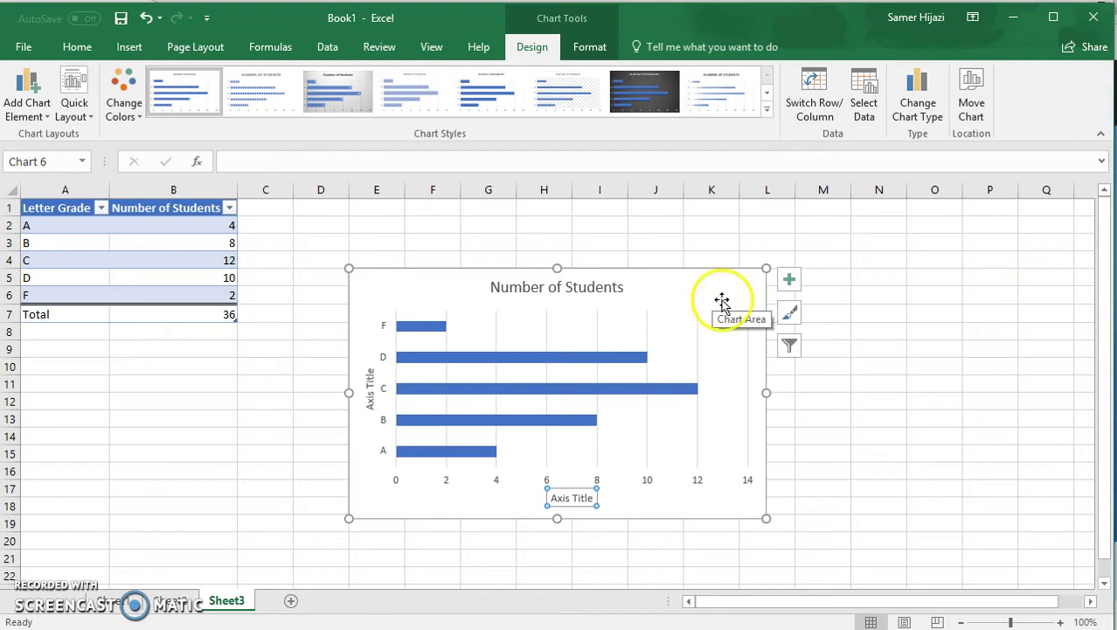
pyautogui.click(790, 282)
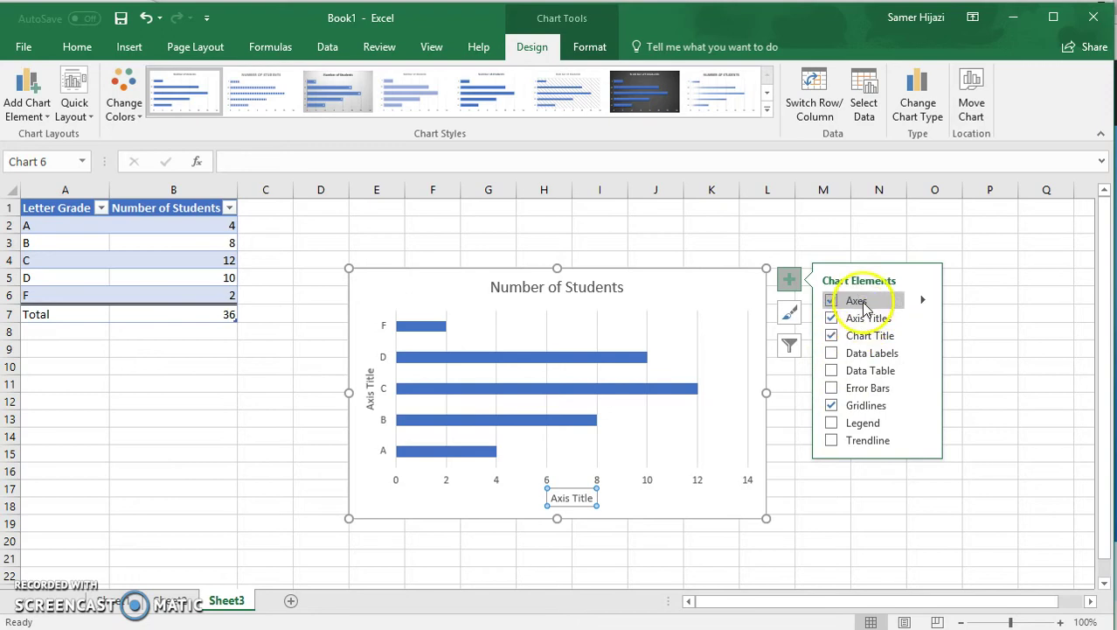
pyautogui.click(923, 301)
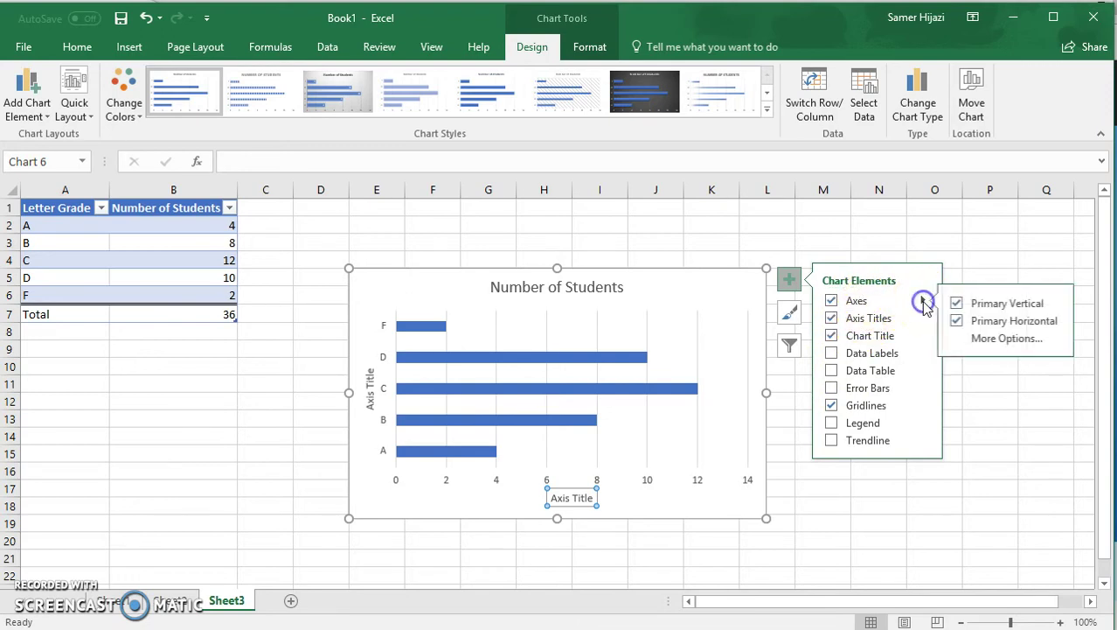
pyautogui.click(1004, 338)
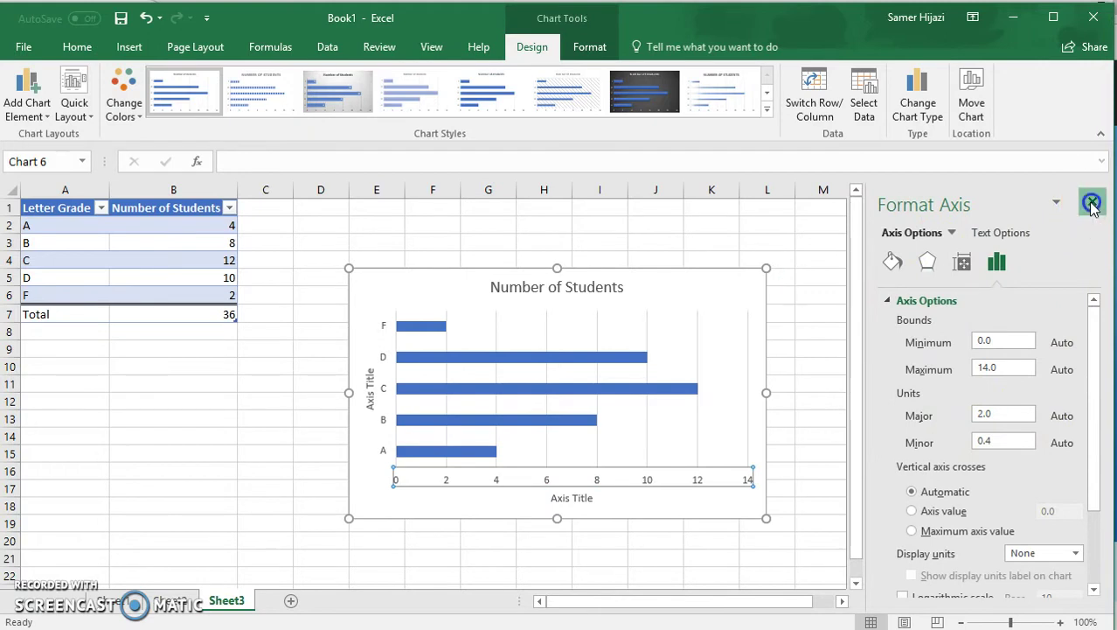
pyautogui.click(1091, 205)
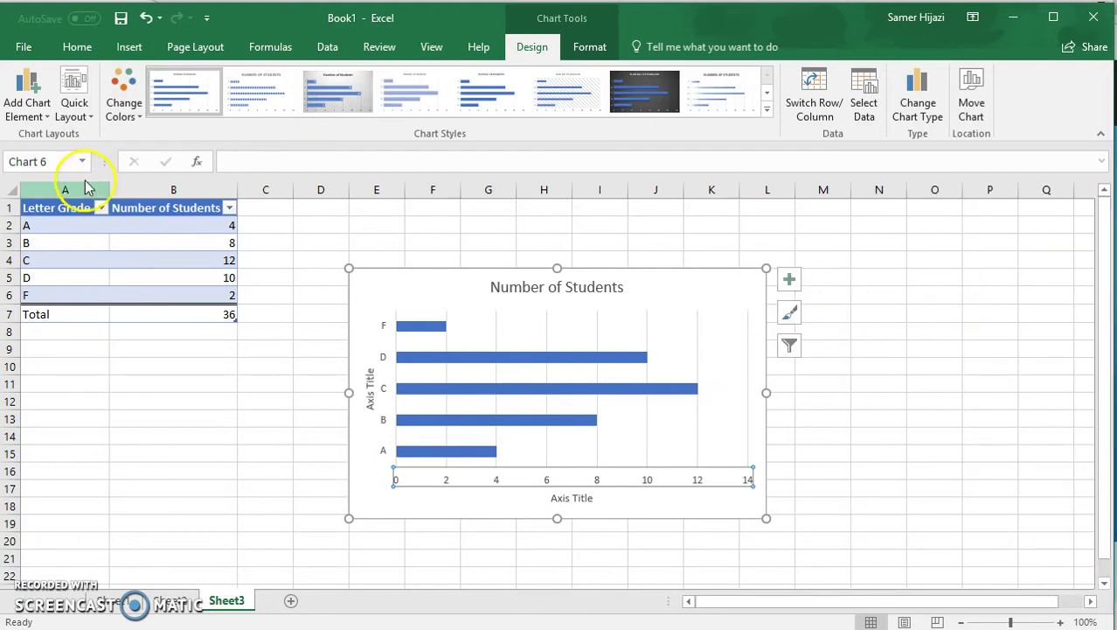
# Rename the horizontal axis title to 'Number of Students'
pyautogui.click(19, 116)
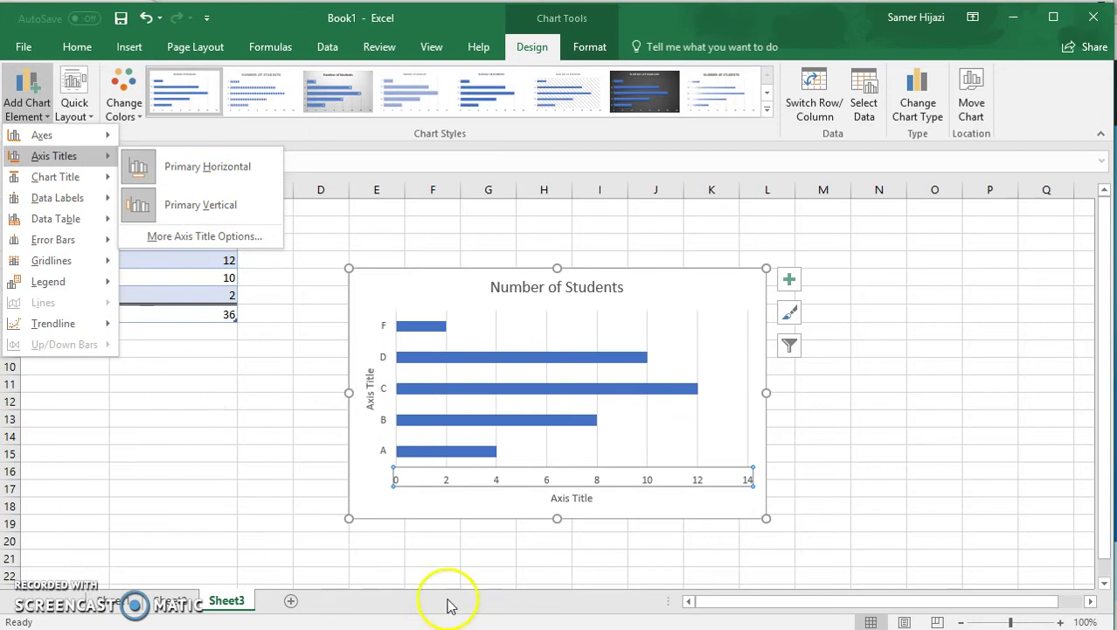
pyautogui.click(571, 502)
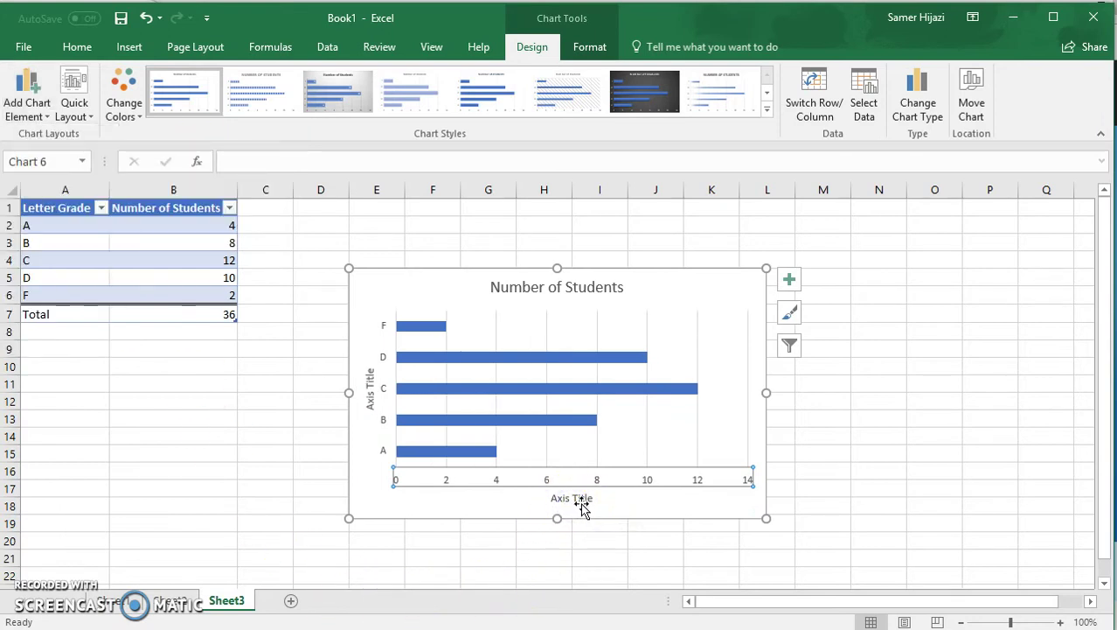
pyautogui.click(581, 500)
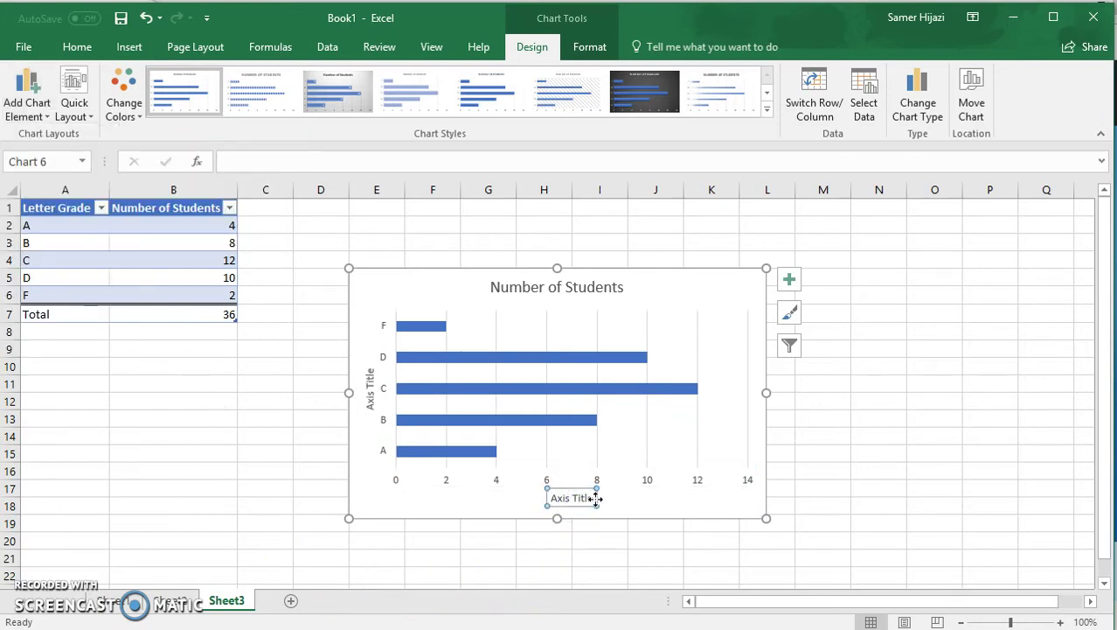
pyautogui.click(591, 500)
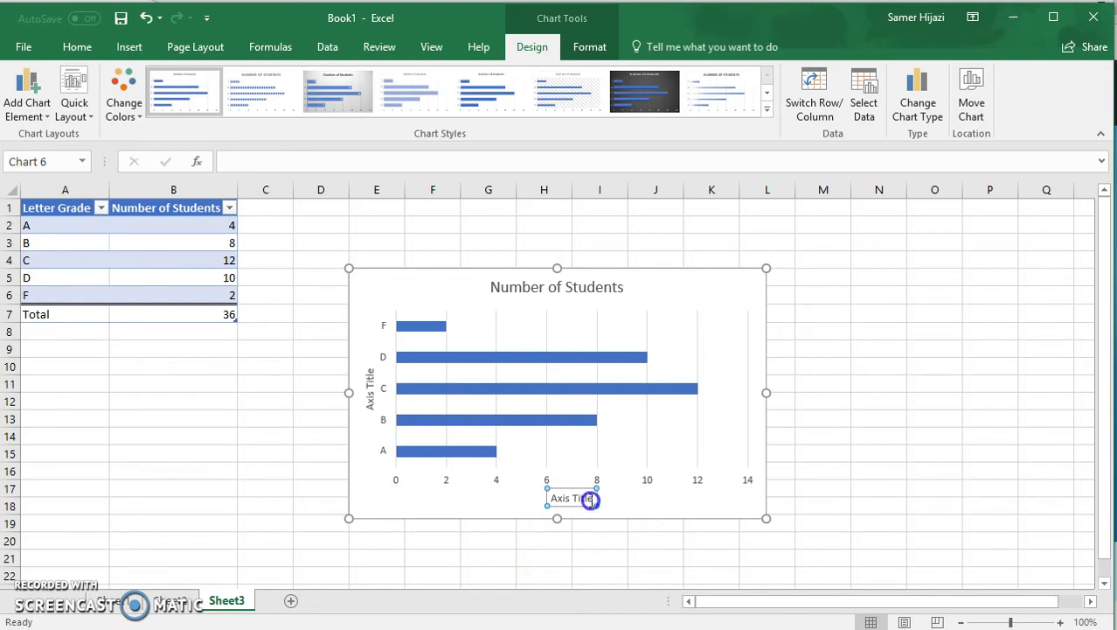
pyautogui.moveTo(580, 500); pyautogui.dragTo(551, 497)
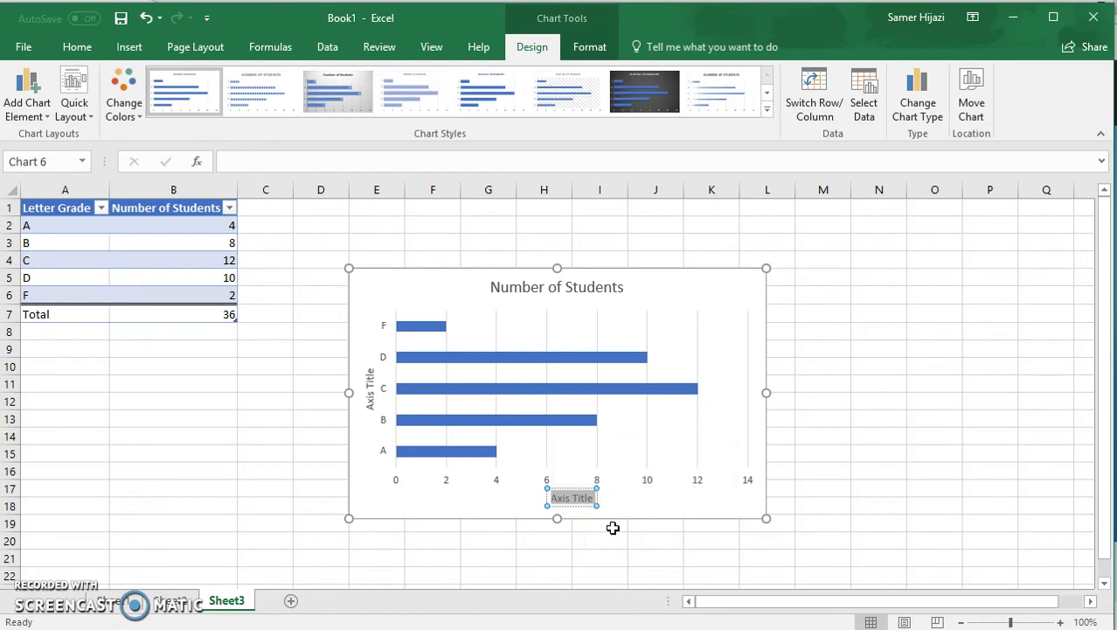
pyautogui.write('Number o')
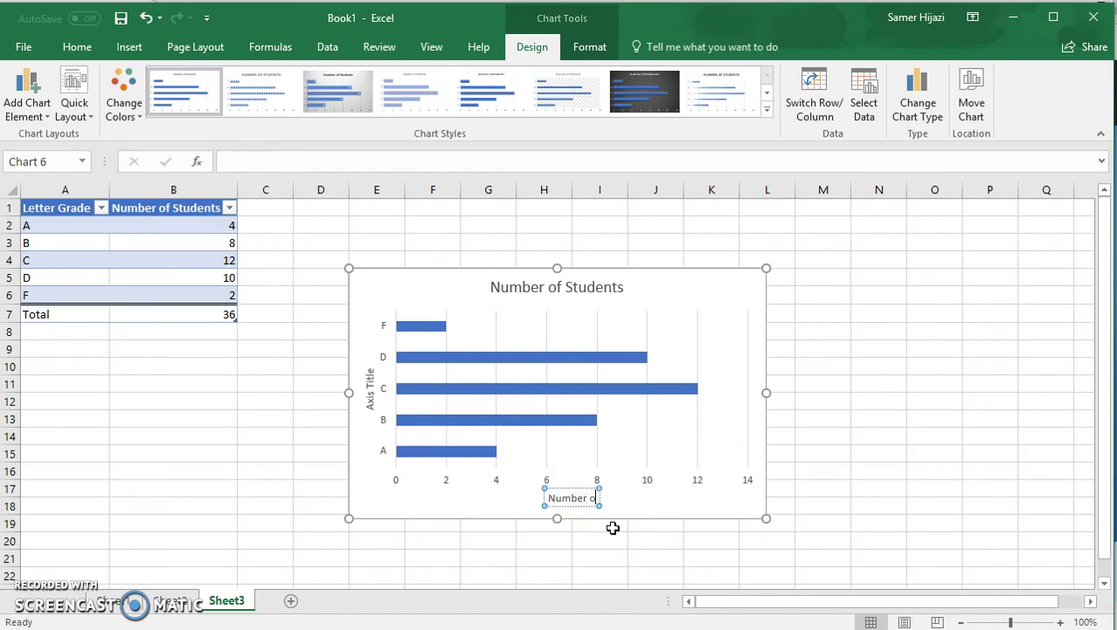
pyautogui.write('f St')
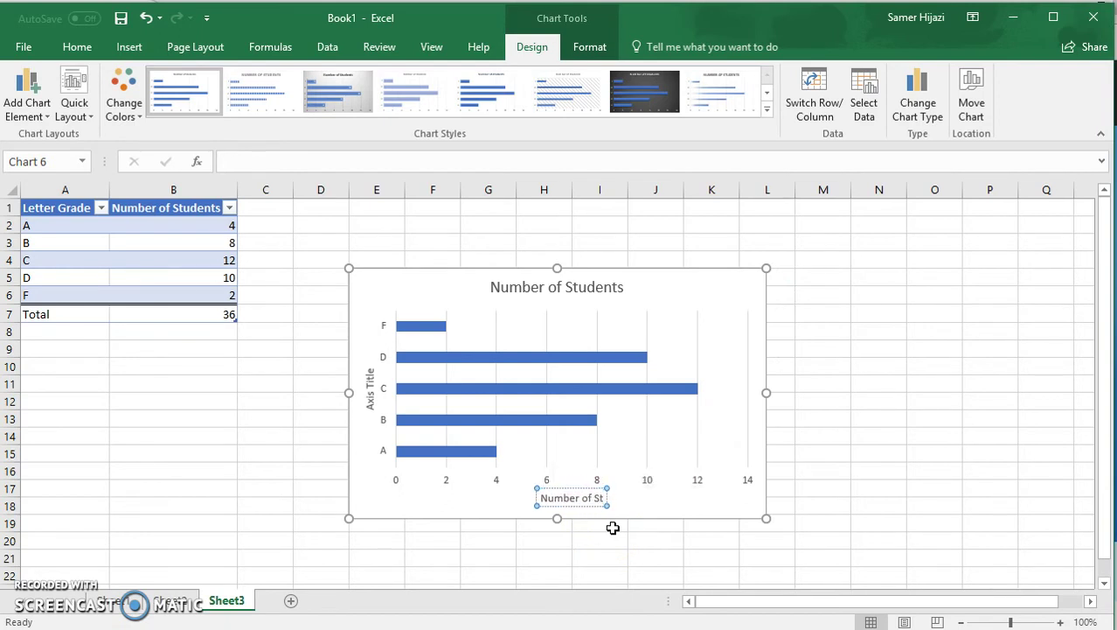
pyautogui.write('udents')
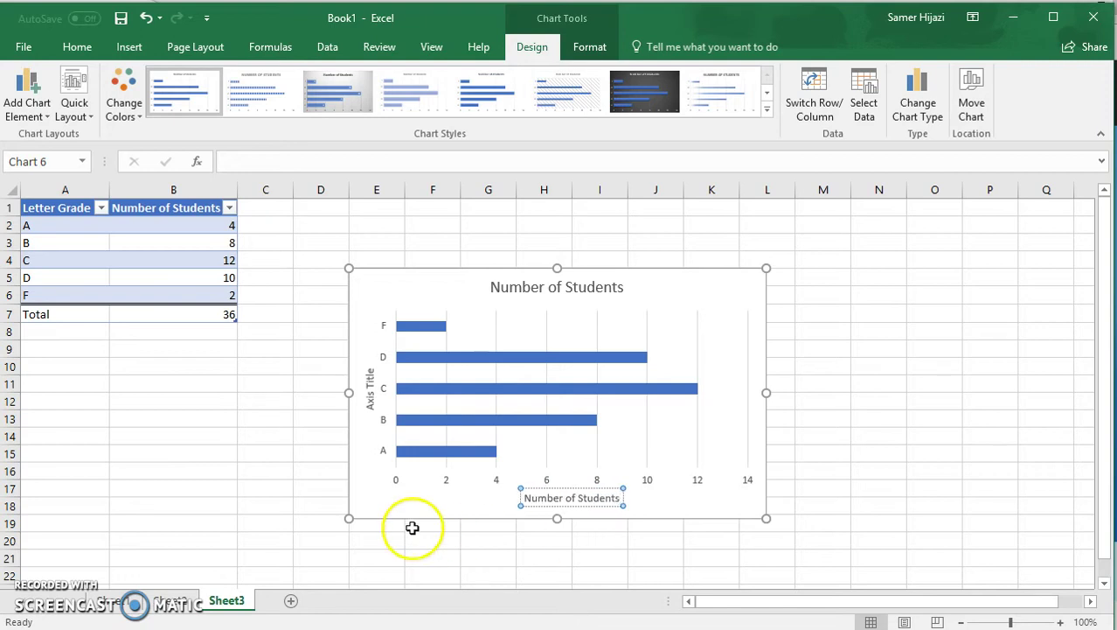
# Replace the vertical axis placeholder with 'Letter Grade'
pyautogui.click(371, 395)
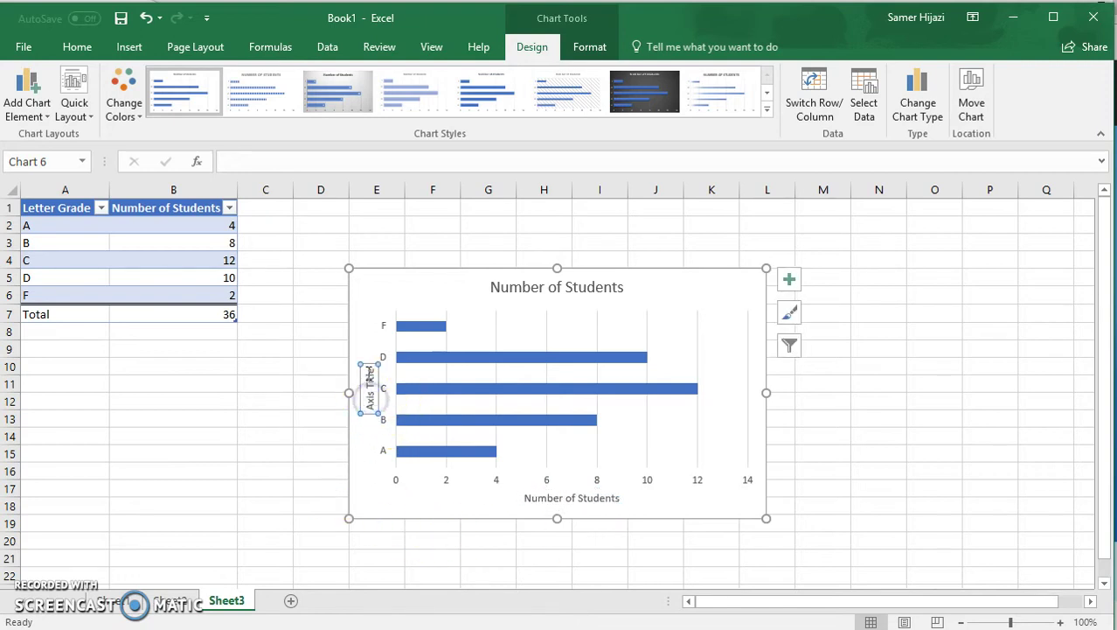
pyautogui.click(367, 378)
pyautogui.doubleClick(368, 382)
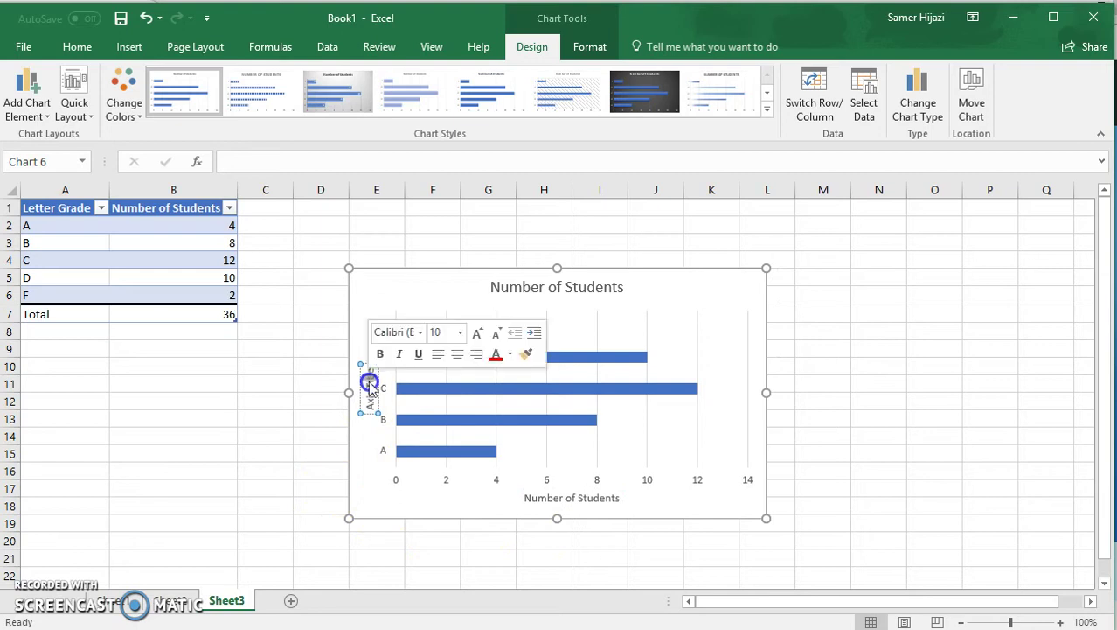
pyautogui.moveTo(370, 369); pyautogui.dragTo(375, 406)
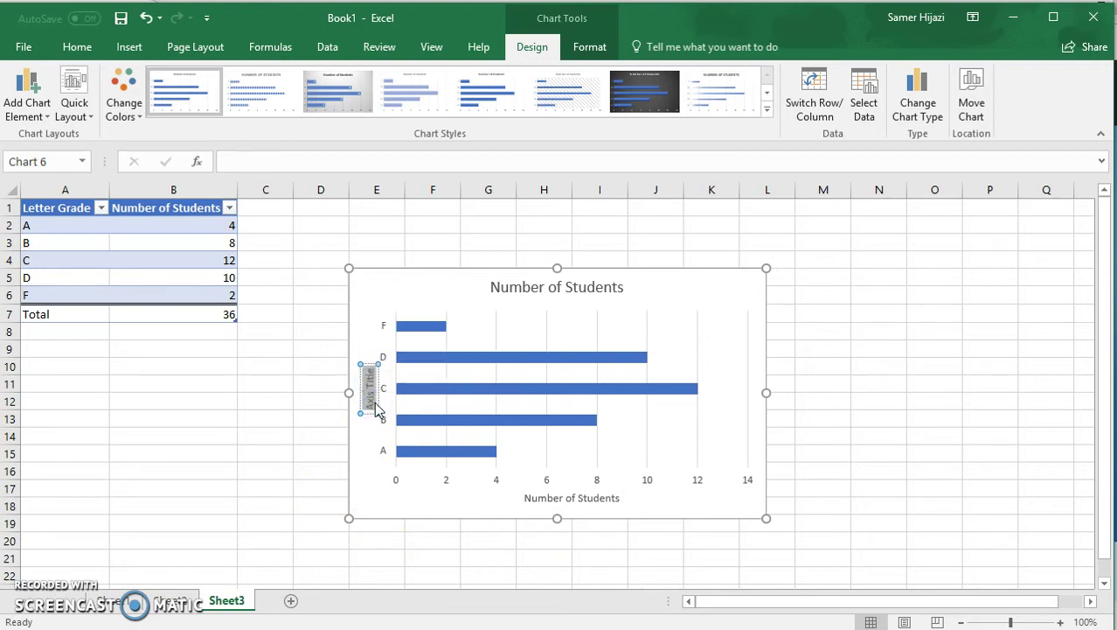
pyautogui.write('Letter Grade')
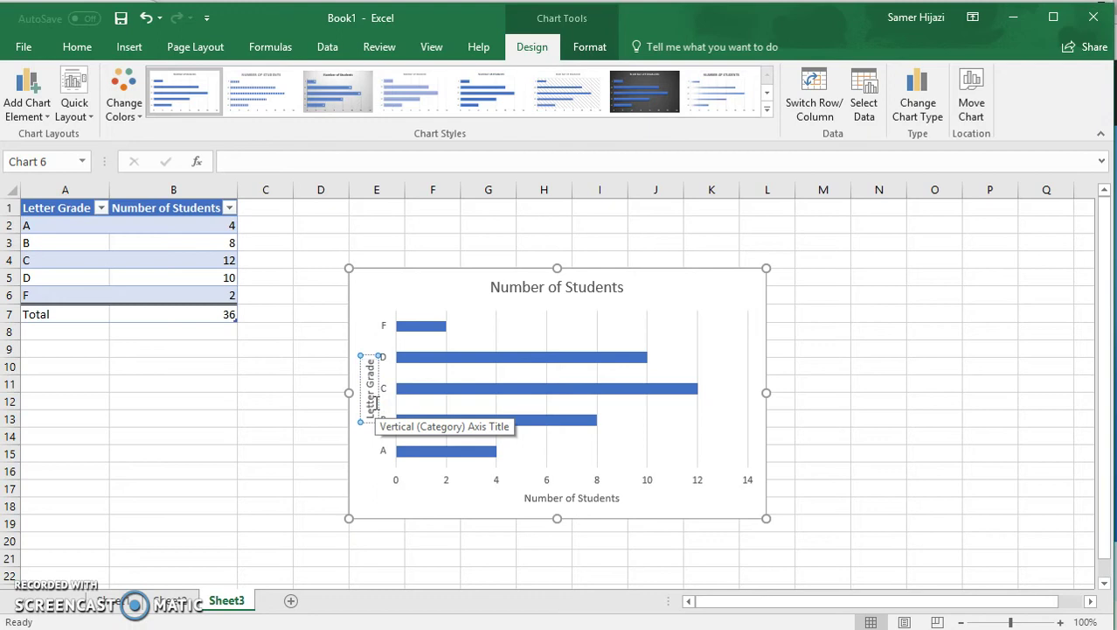
pyautogui.click(759, 333)
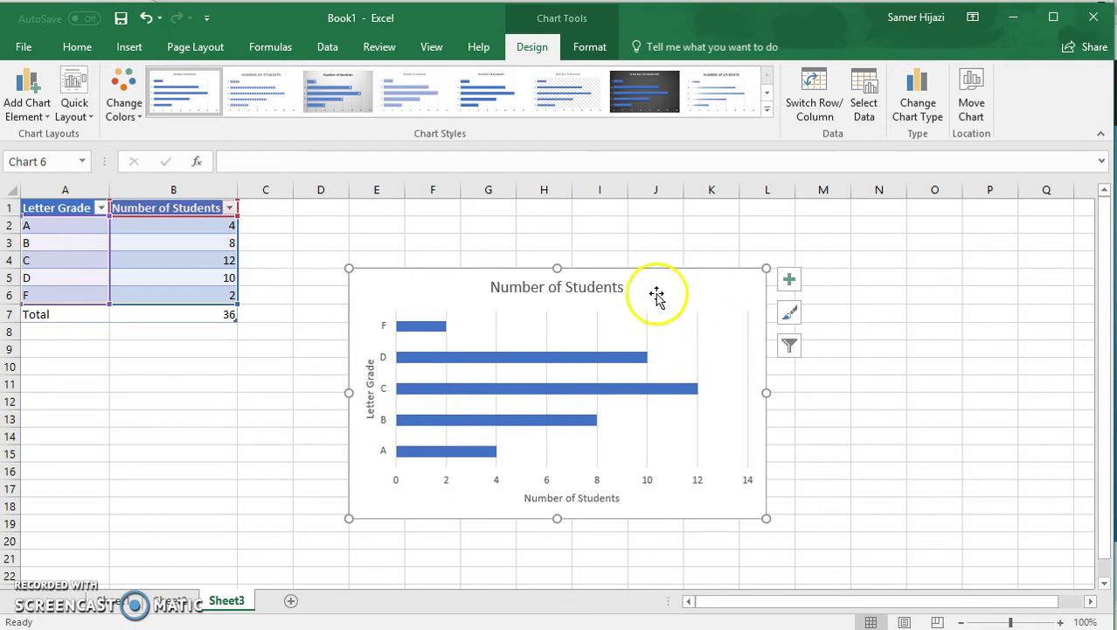
# Give the chart title a solid light blue fill via Format Chart Title
pyautogui.click(612, 289)
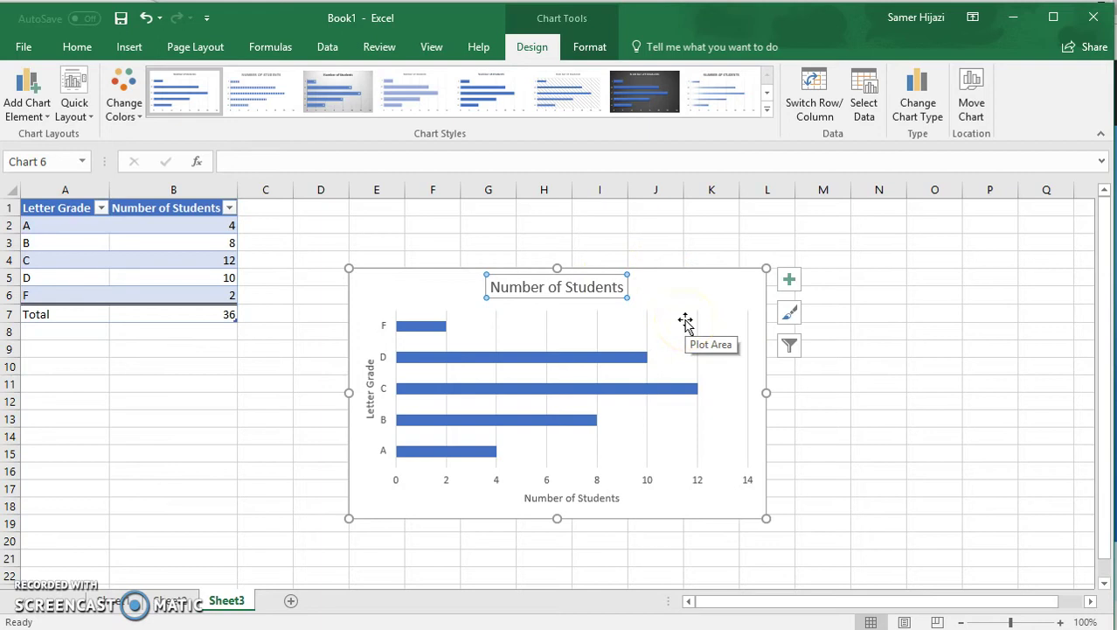
pyautogui.rightClick(592, 300)
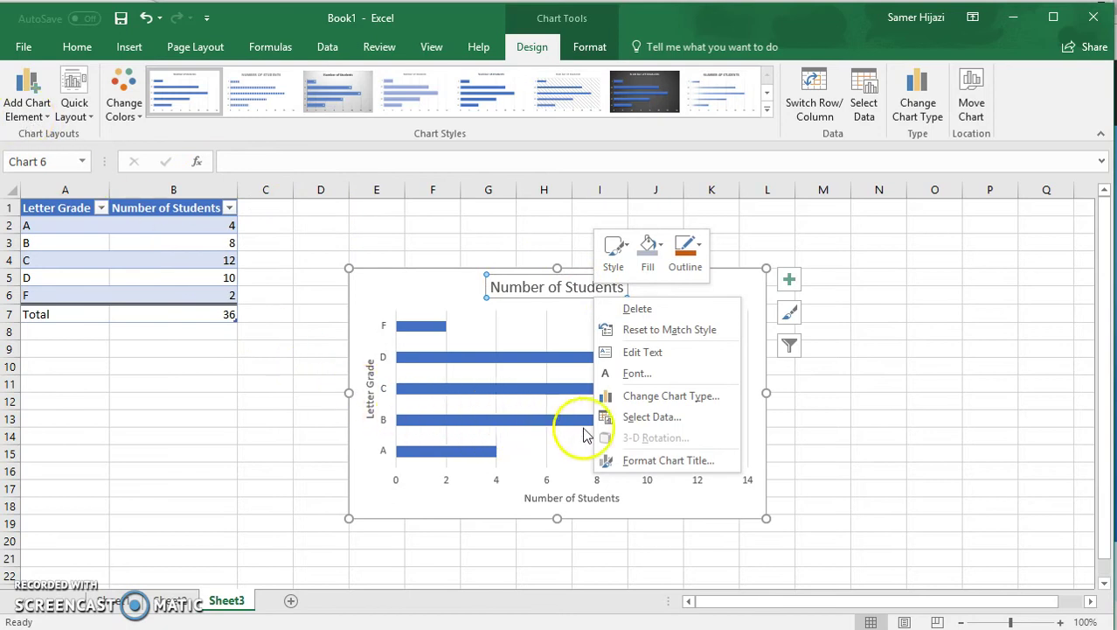
pyautogui.click(663, 462)
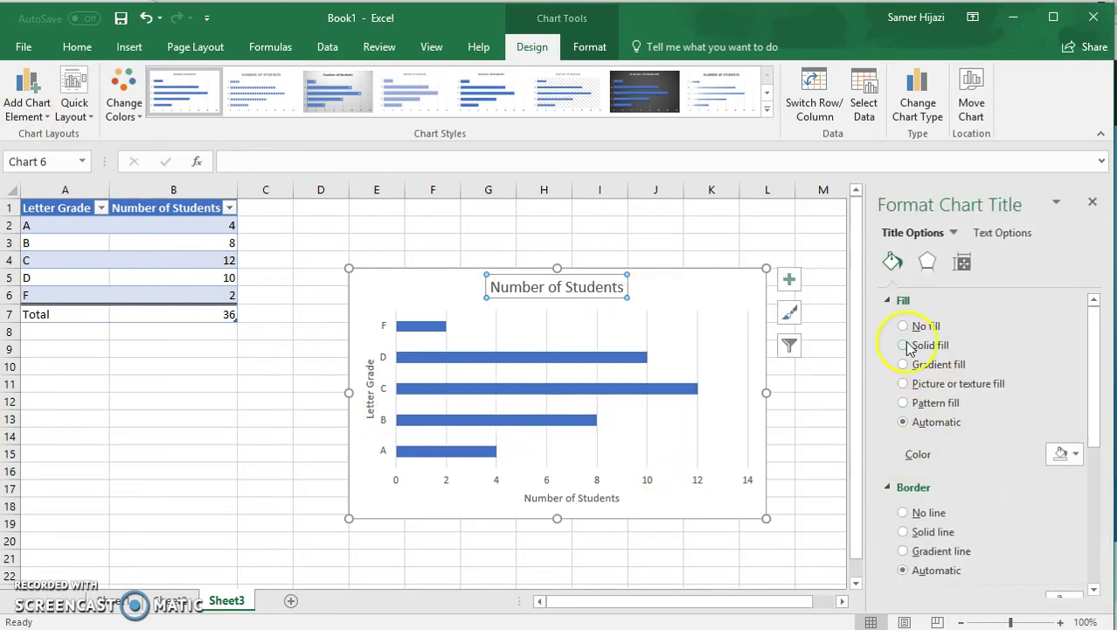
pyautogui.click(902, 346)
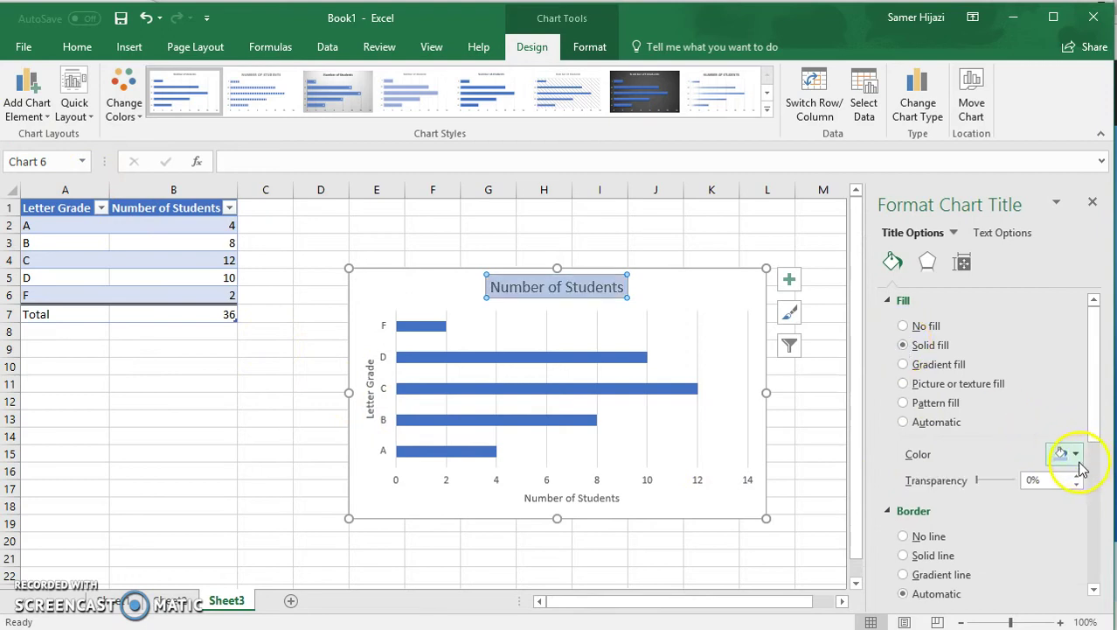
pyautogui.click(1065, 453)
pyautogui.click(1069, 549)
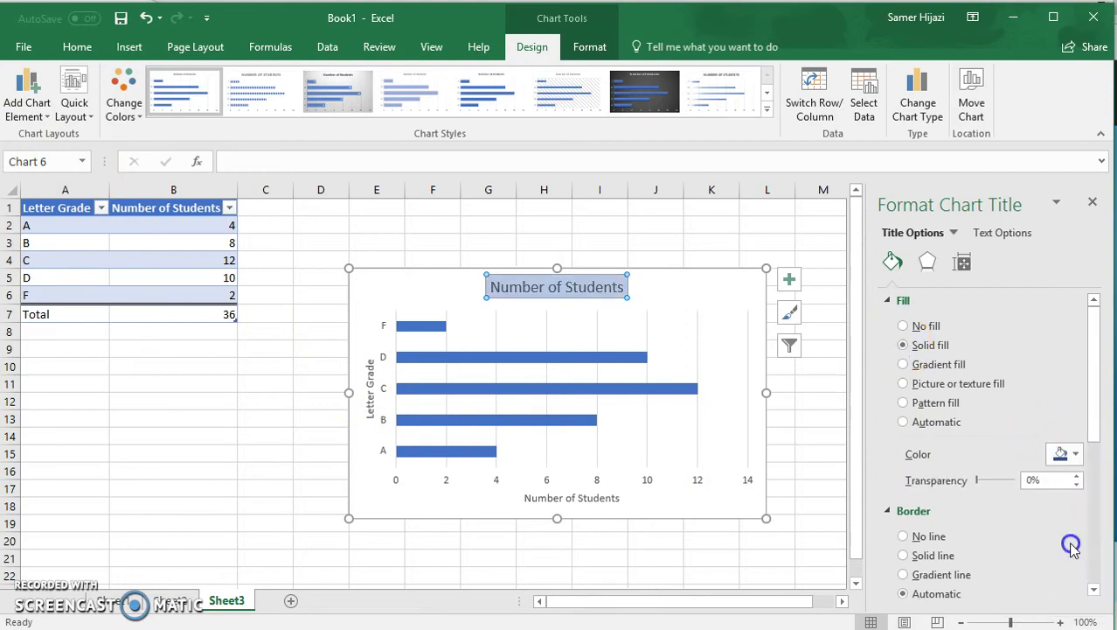
pyautogui.moveTo(1093, 382); pyautogui.dragTo(1093, 407)
pyautogui.click(1074, 387)
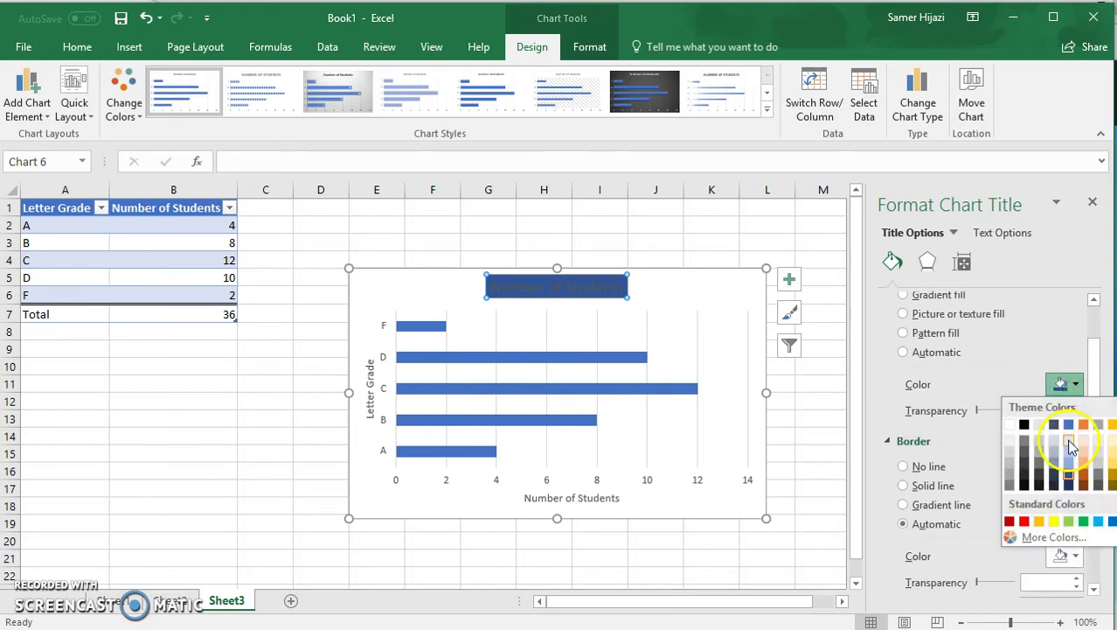
pyautogui.click(1069, 452)
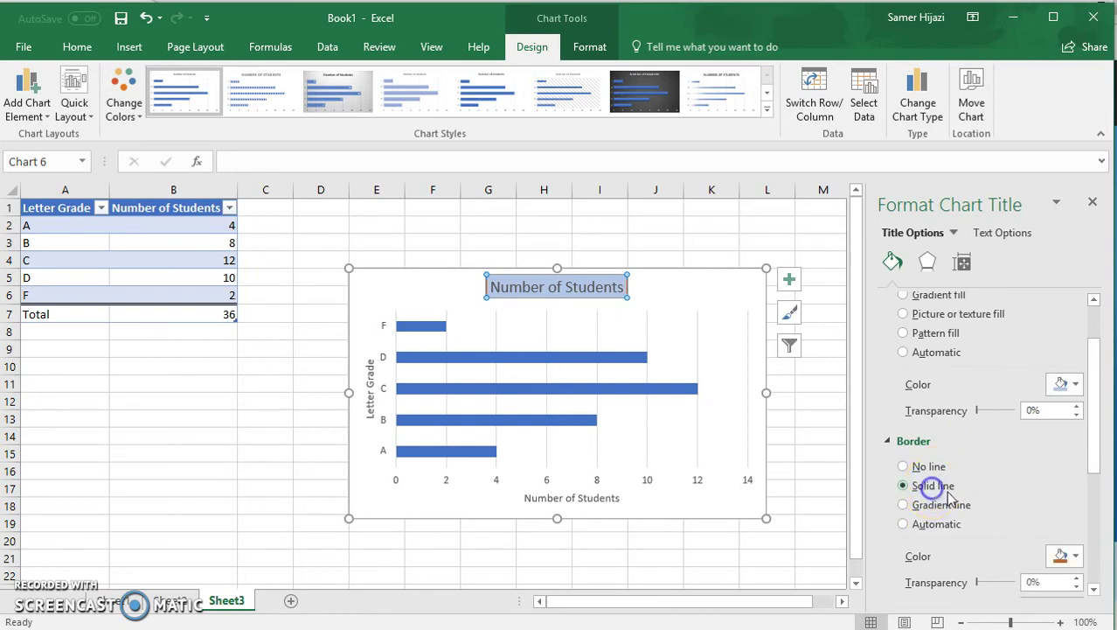
# Set the chart title border to dark blue with Bevel joins and Round caps
pyautogui.click(1076, 557)
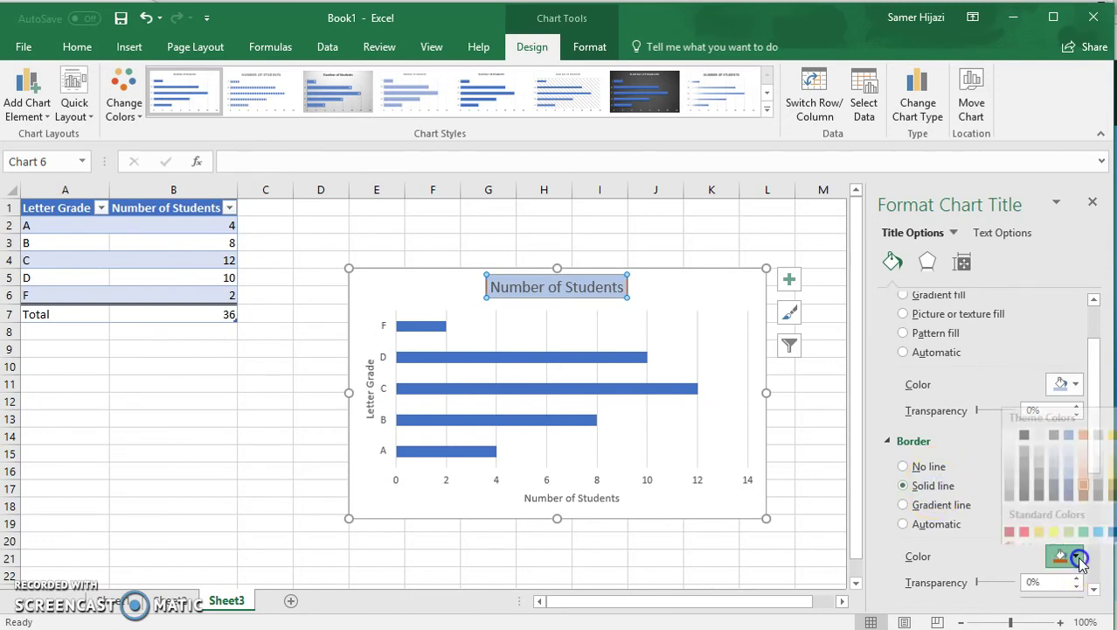
pyautogui.click(1068, 483)
pyautogui.moveTo(1089, 438); pyautogui.dragTo(1091, 544)
pyautogui.click(1076, 467)
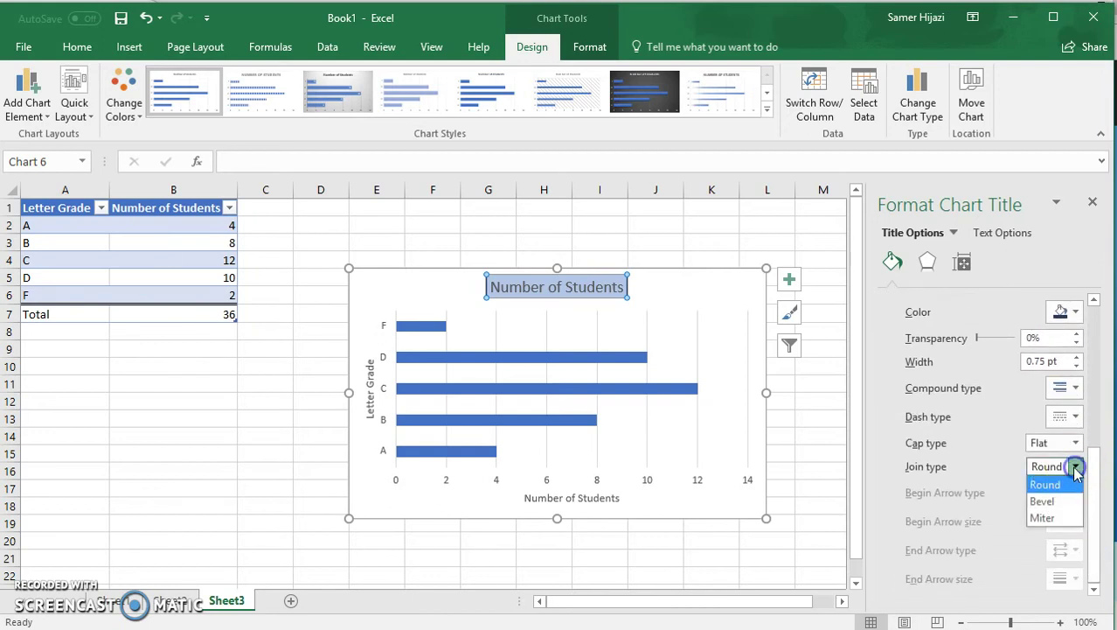
pyautogui.click(1068, 500)
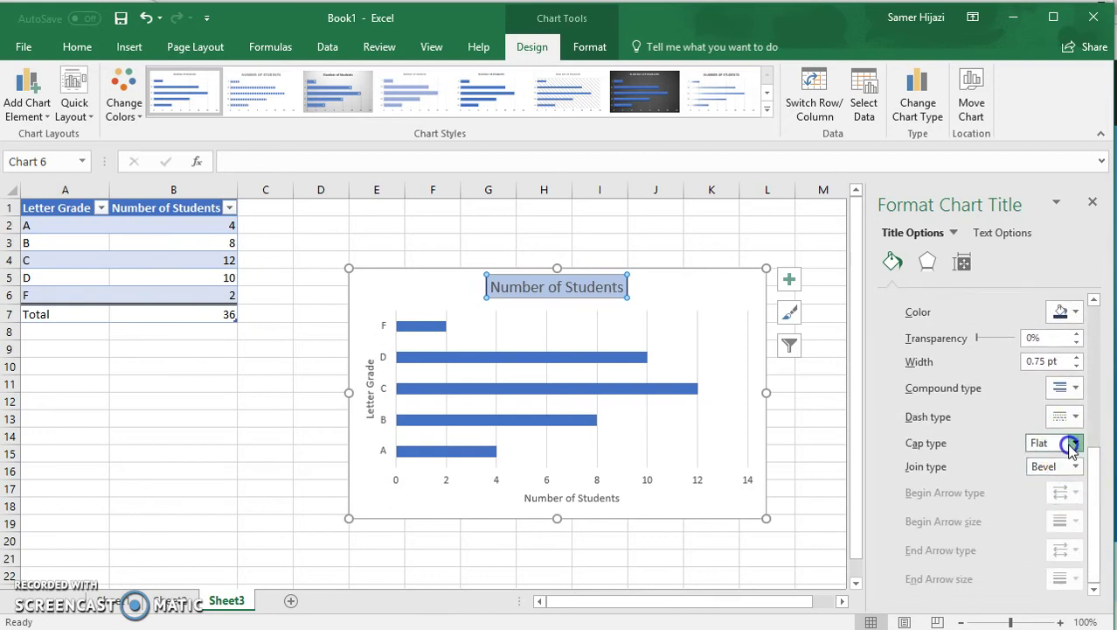
pyautogui.click(1074, 442)
pyautogui.click(1065, 476)
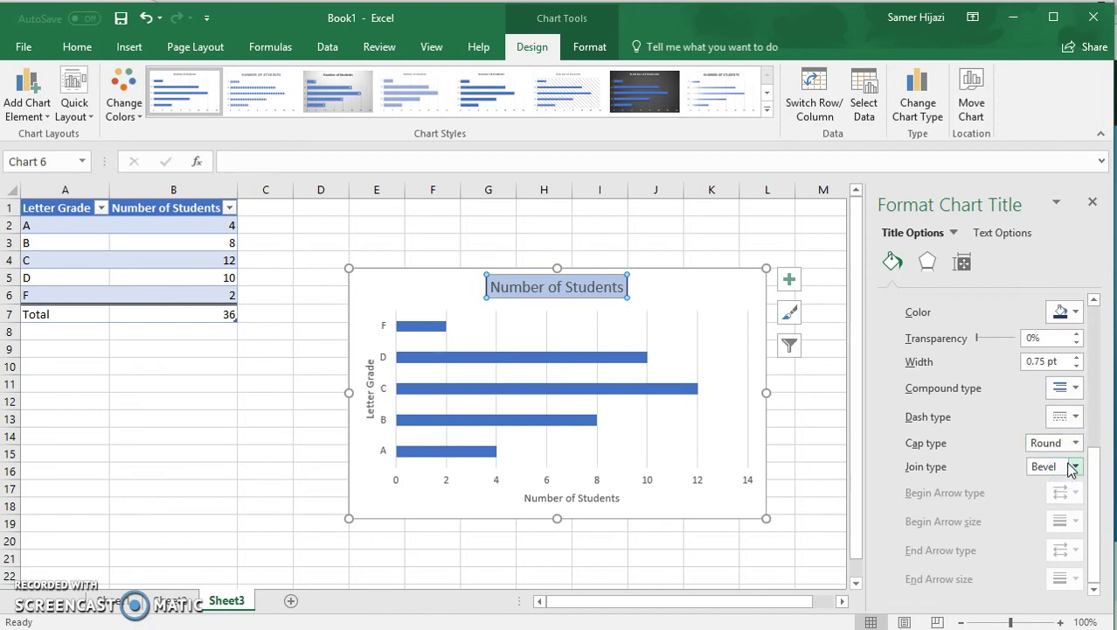
# Apply an inner shadow preset to the chart title
pyautogui.click(937, 270)
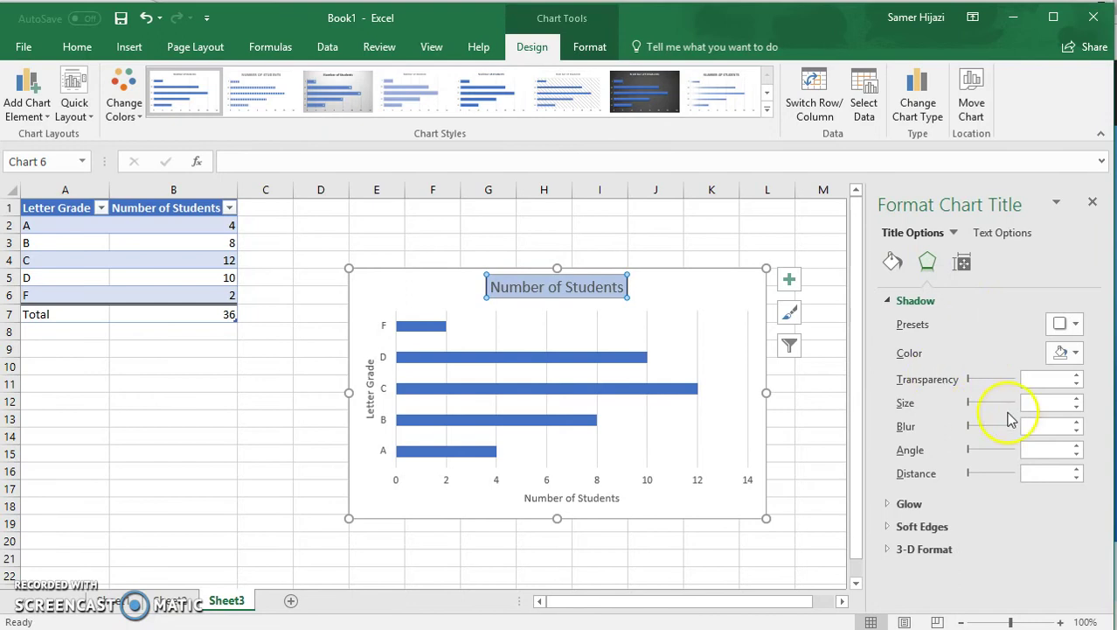
pyautogui.click(1078, 330)
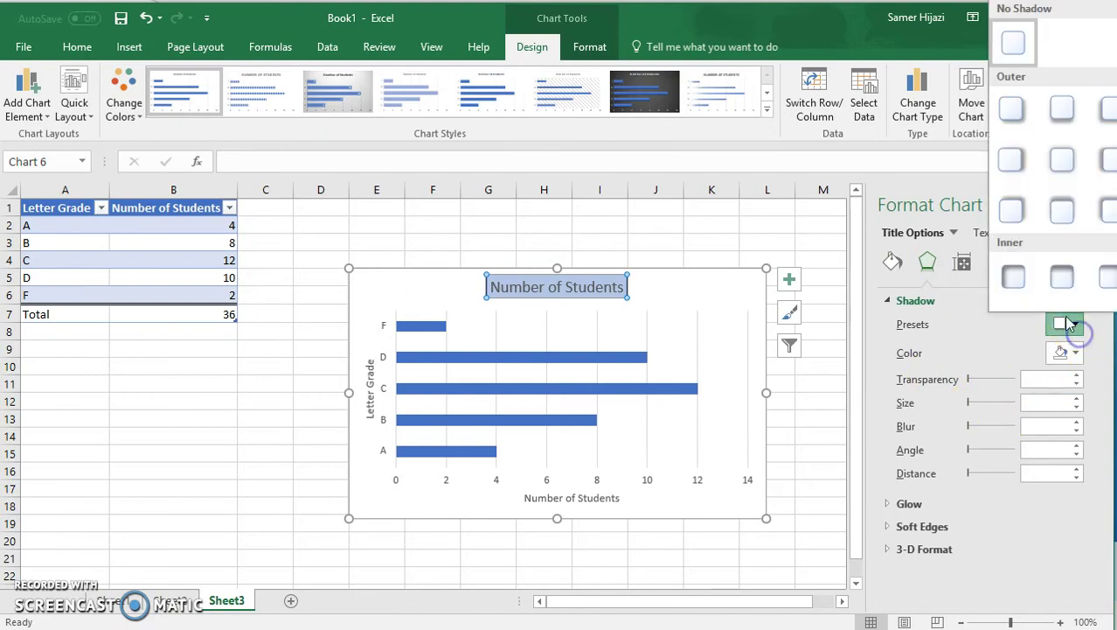
pyautogui.click(1023, 280)
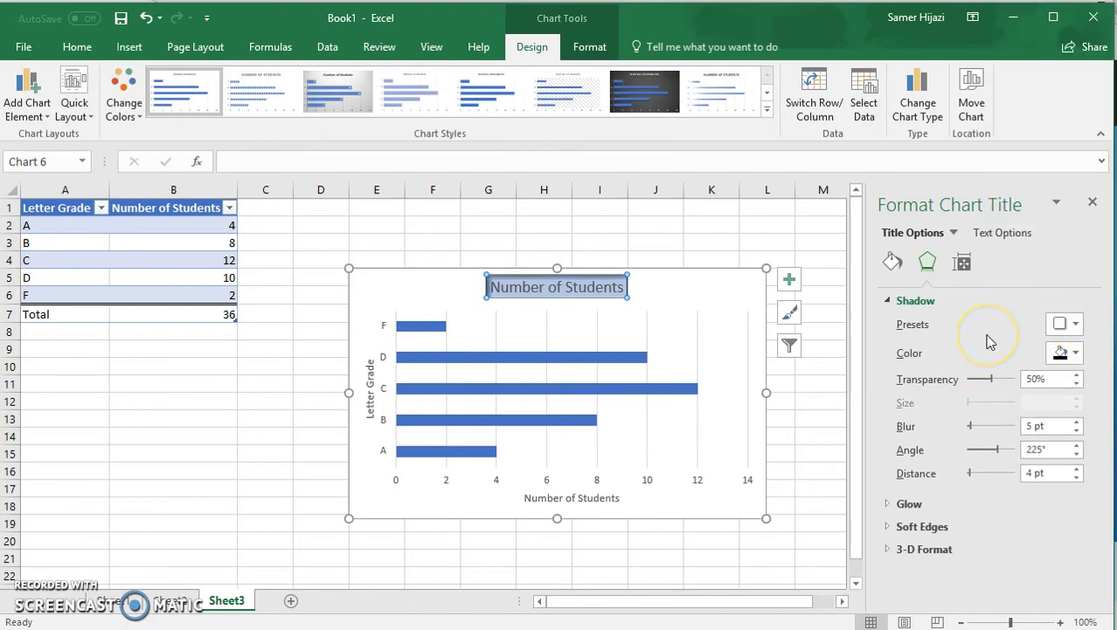
pyautogui.click(963, 267)
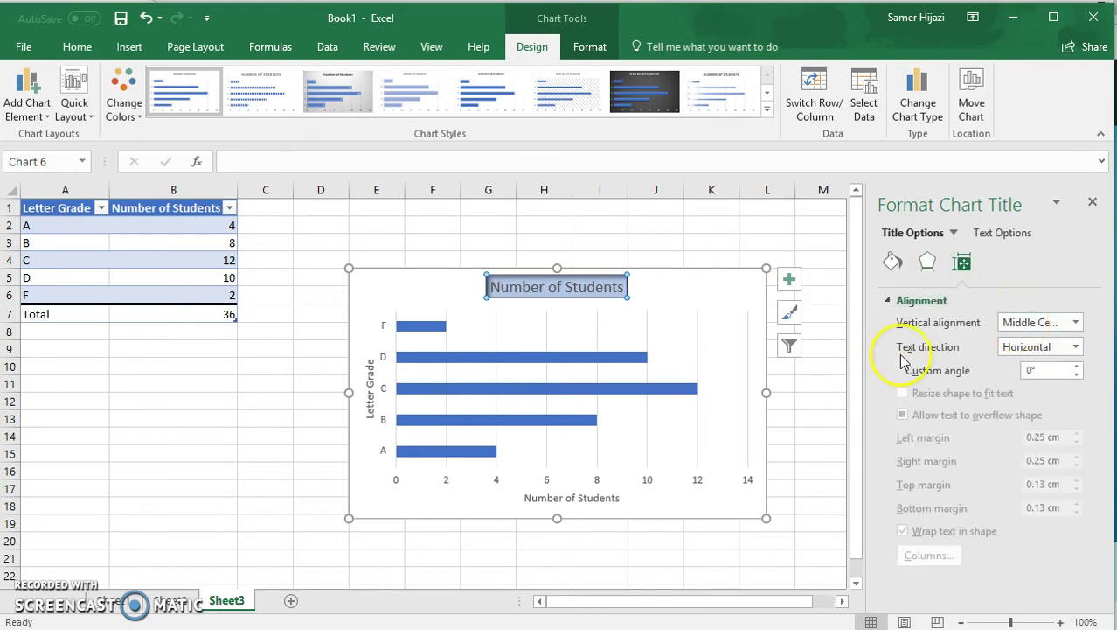
# Add Primary Major Horizontal gridlines to the bar chart
pyautogui.click(1092, 203)
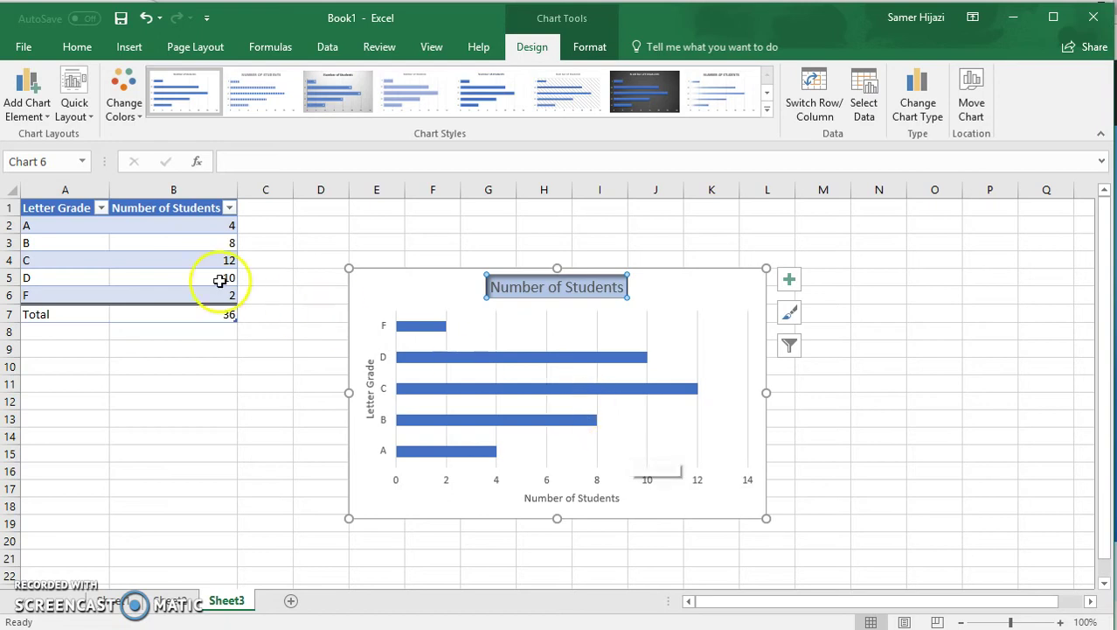
pyautogui.click(46, 119)
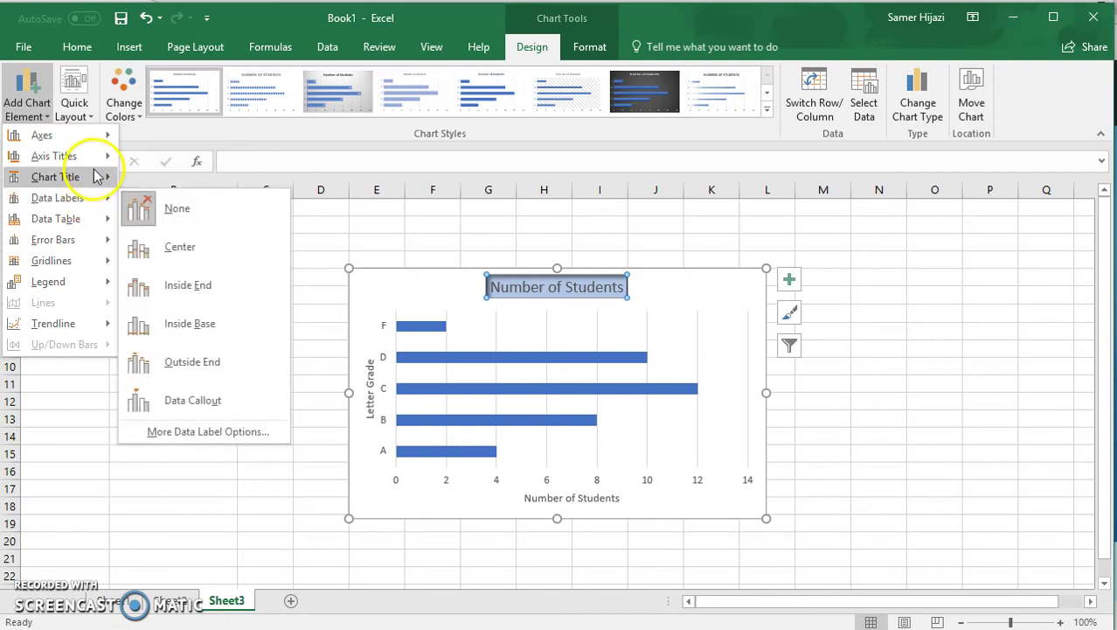
pyautogui.moveTo(96, 162)
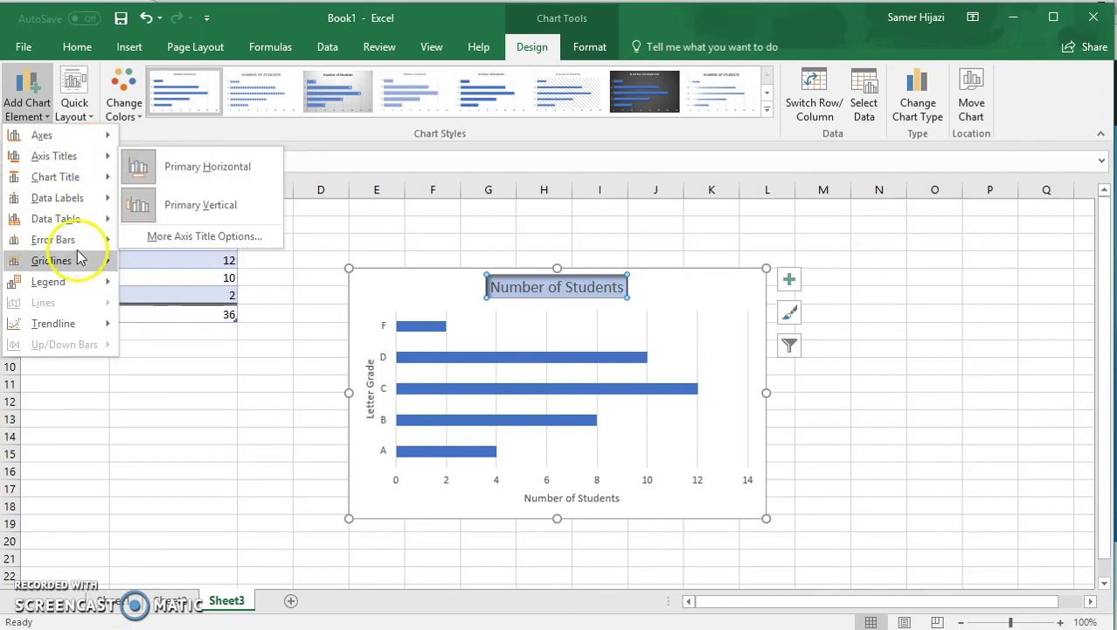
pyautogui.moveTo(80, 269)
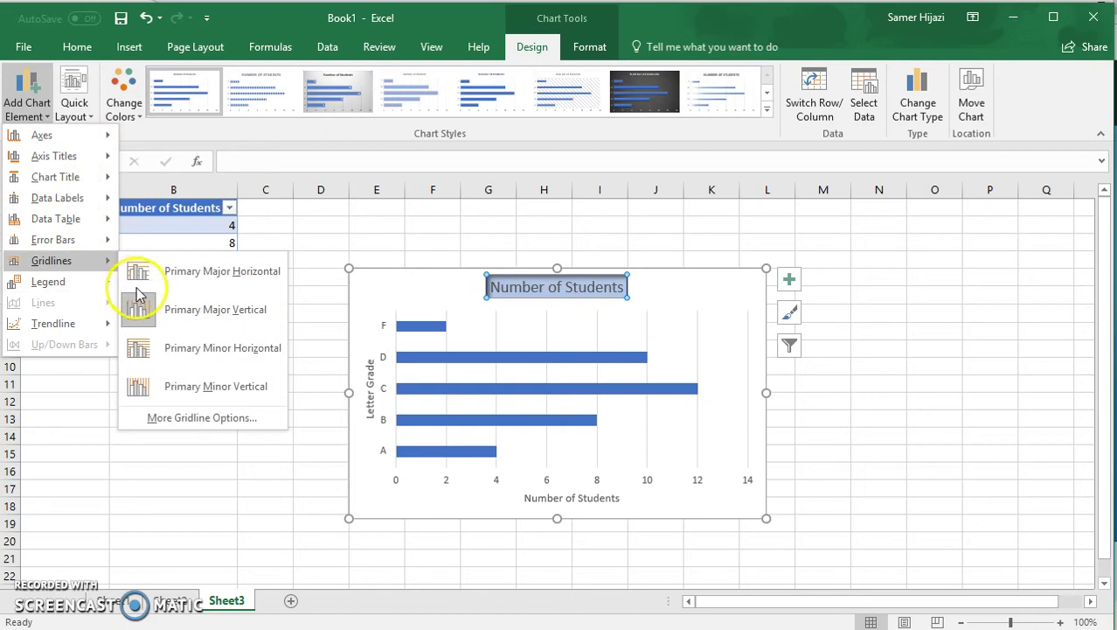
pyautogui.click(183, 272)
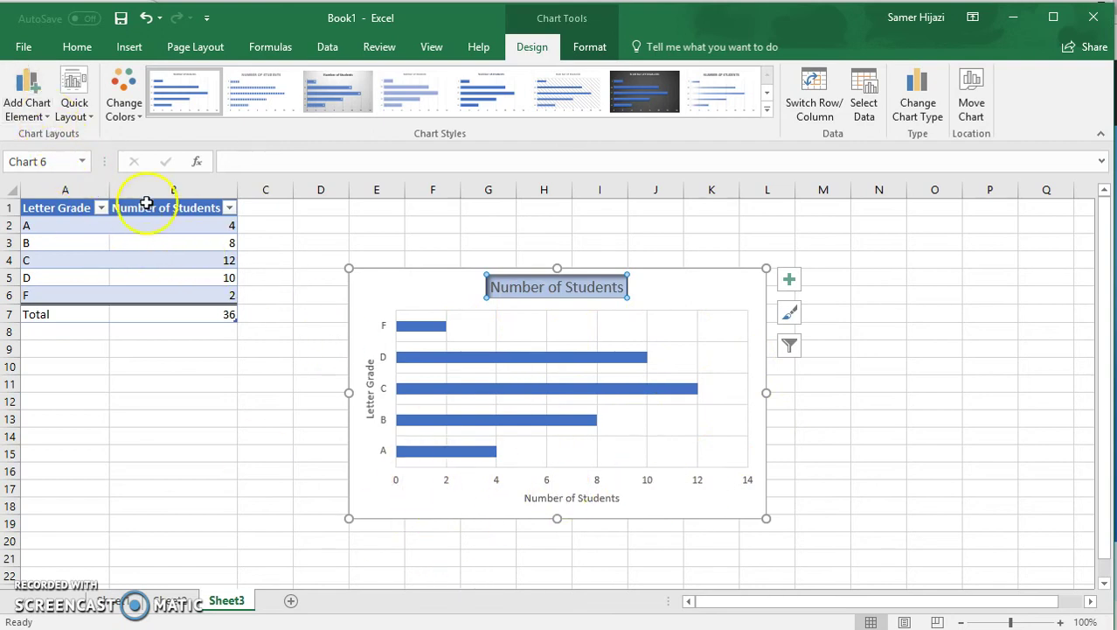
# Add a data table without legend keys below the chart, listing counts 4, 8, 12, 10, 2
pyautogui.click(48, 118)
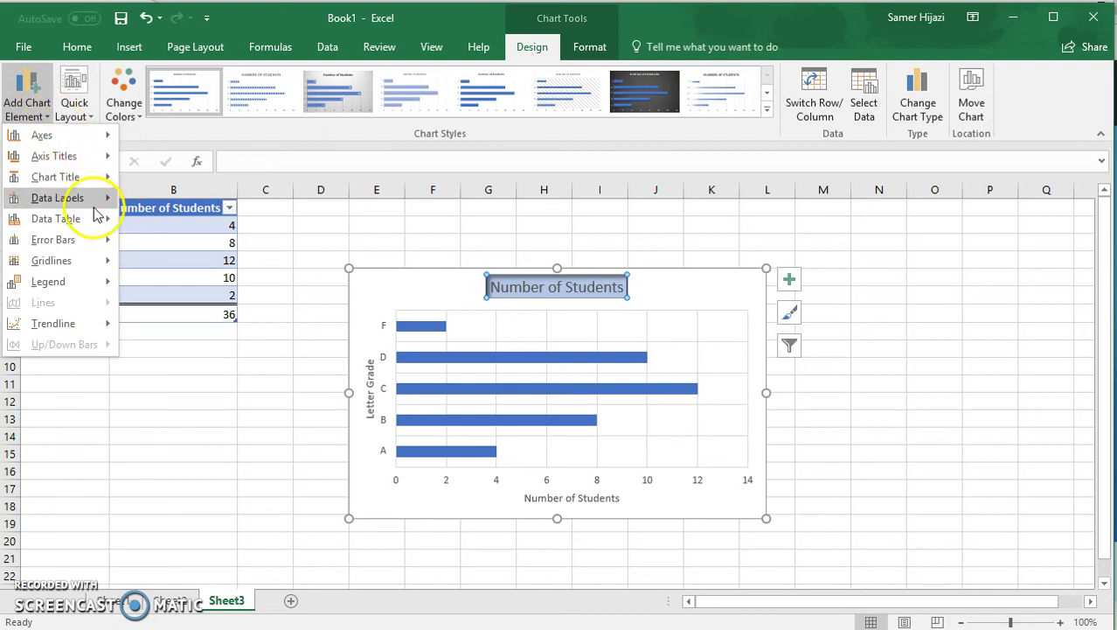
pyautogui.moveTo(100, 218)
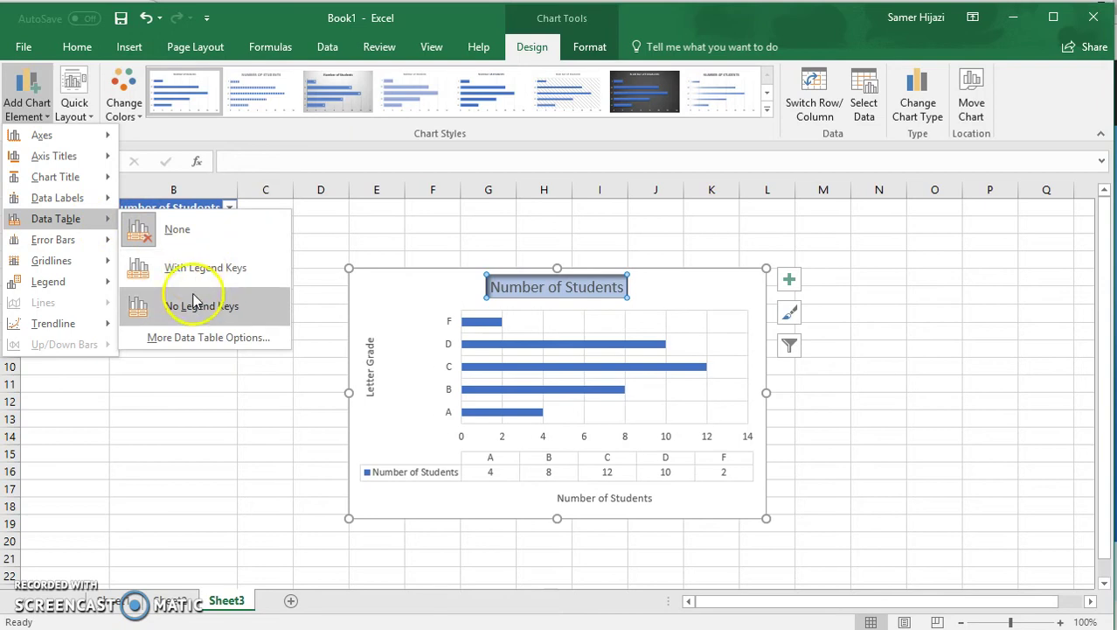
pyautogui.click(194, 269)
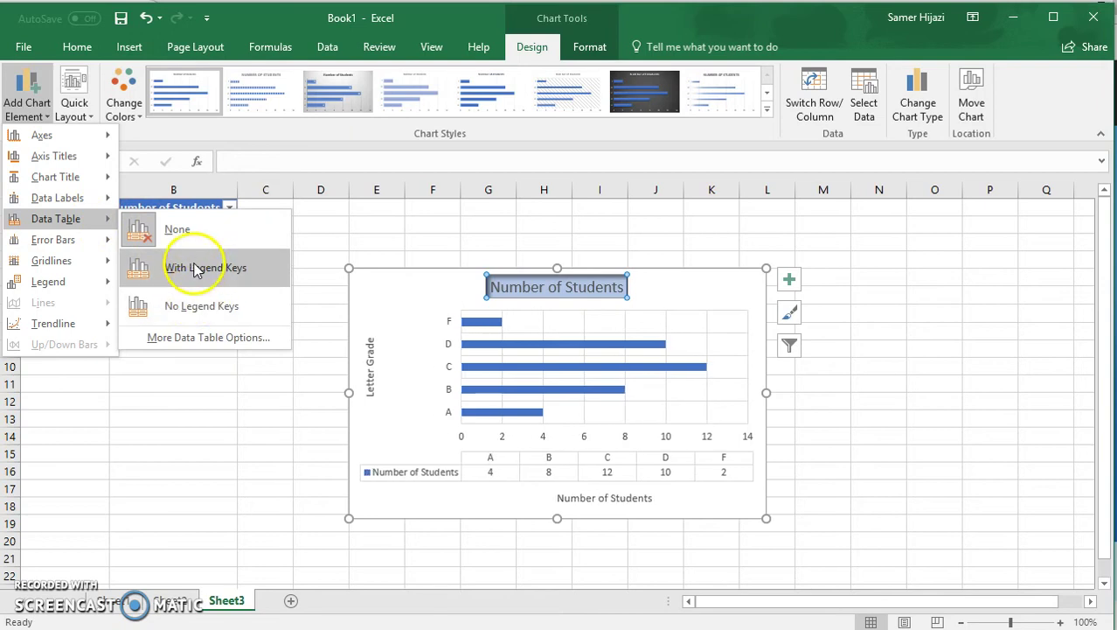
pyautogui.click(218, 306)
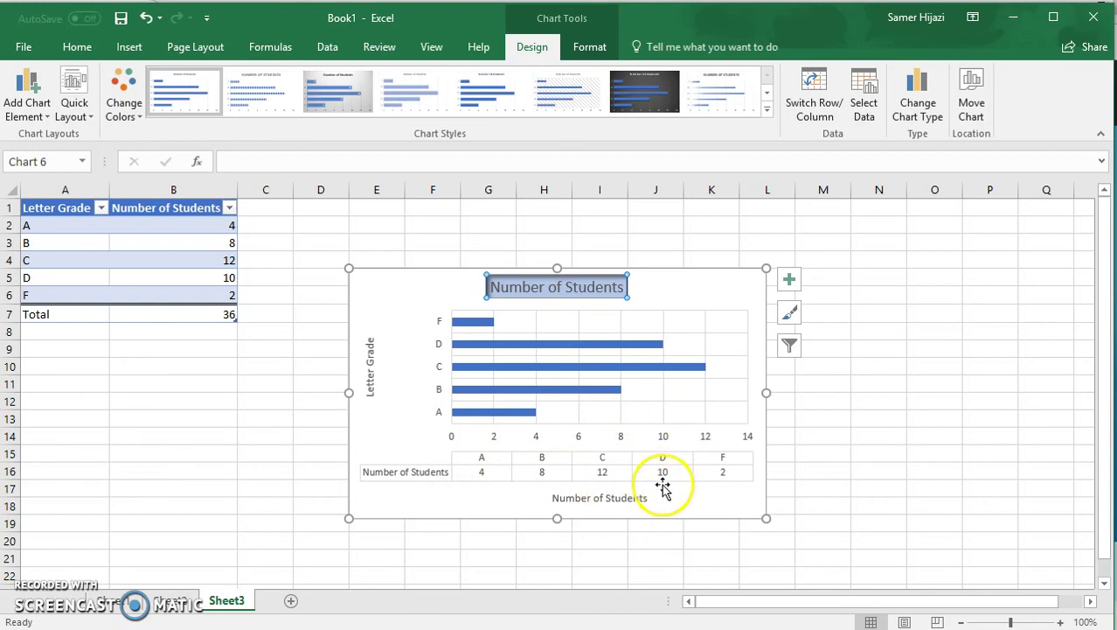
# Add data labels to the Number of Students series showing 4, 8, 12, 10 and 2
pyautogui.click(569, 374)
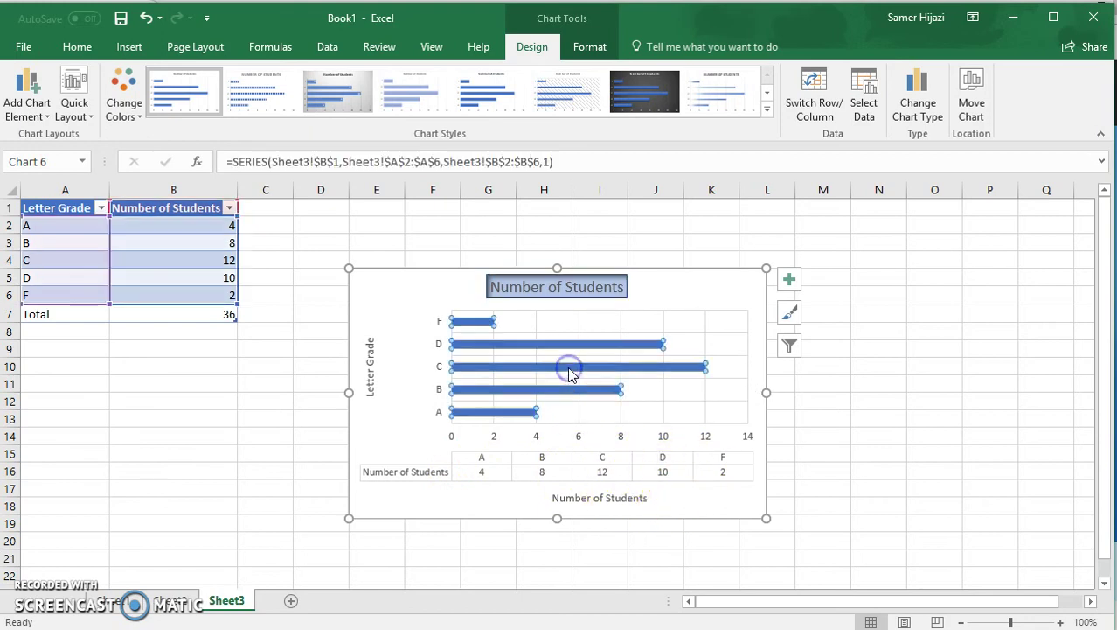
pyautogui.rightClick(570, 374)
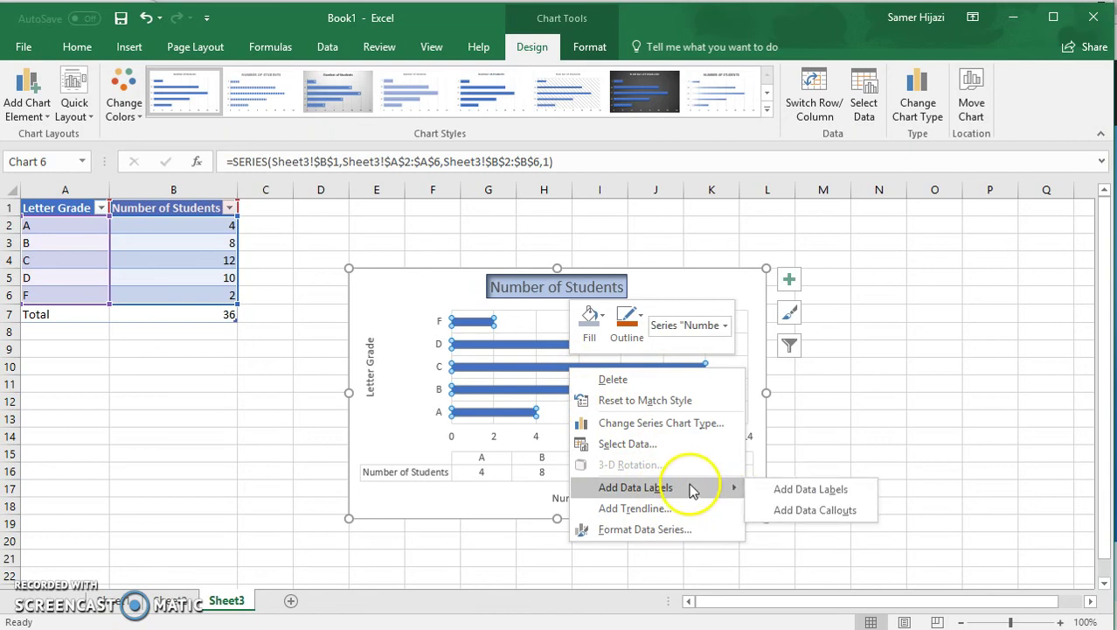
pyautogui.moveTo(739, 487)
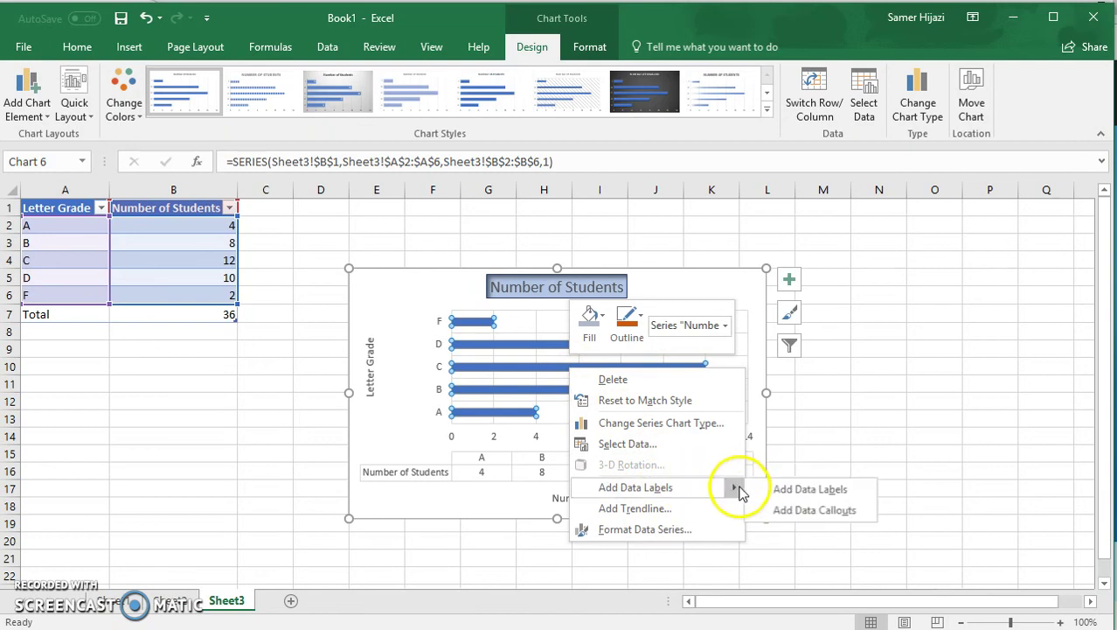
pyautogui.click(786, 490)
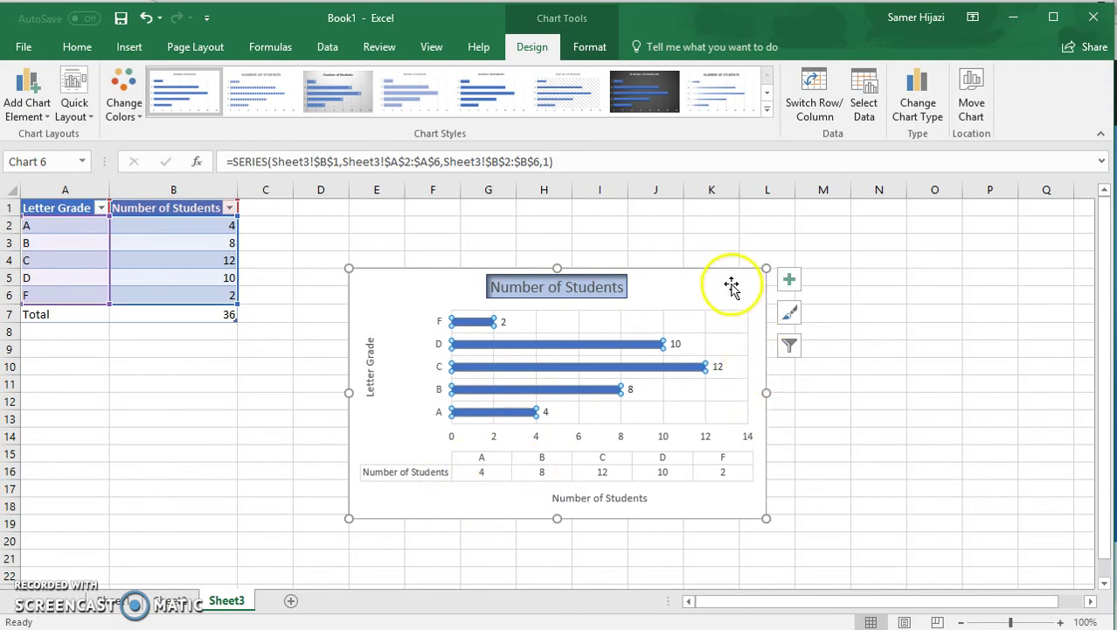
# Move the grade bar chart onto a new chart sheet named 'Bar Chart'
pyautogui.moveTo(729, 277); pyautogui.dragTo(727, 253)
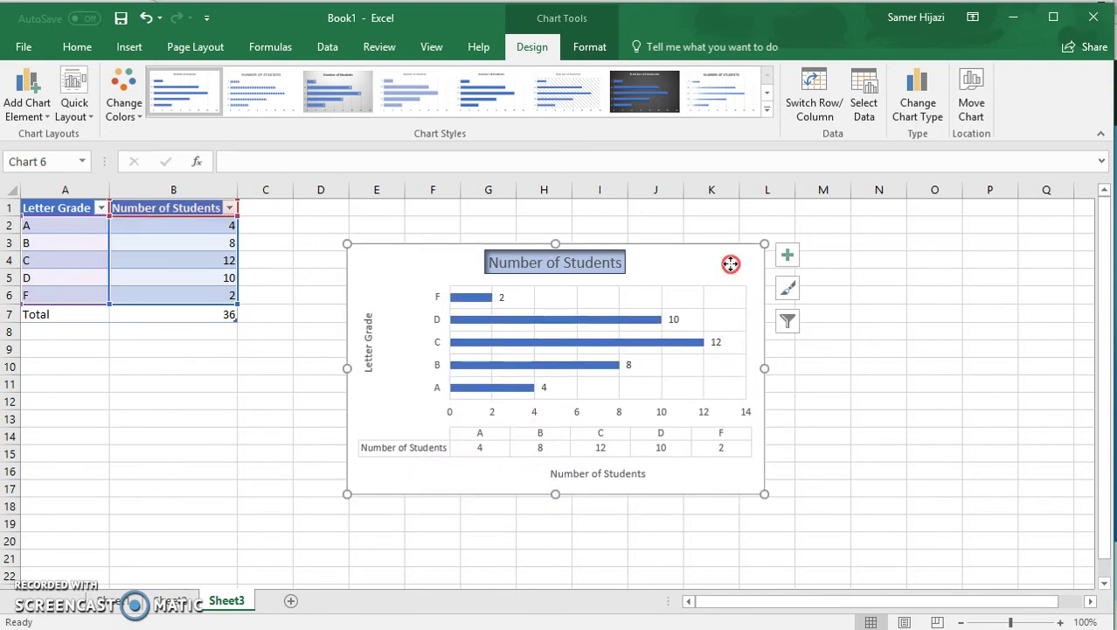
pyautogui.rightClick(731, 265)
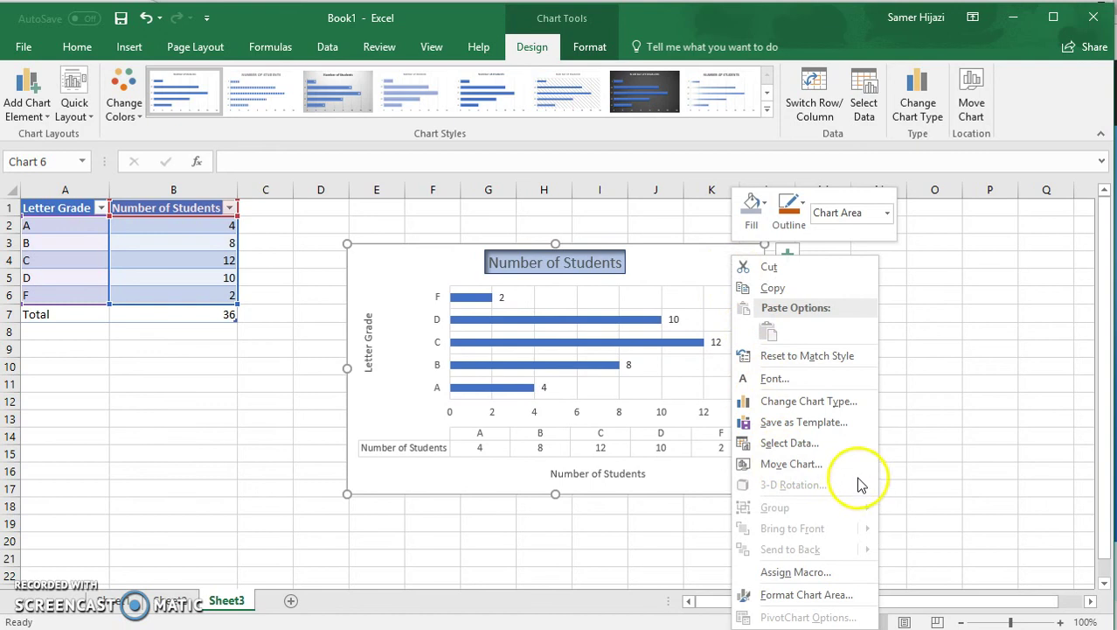
pyautogui.click(835, 465)
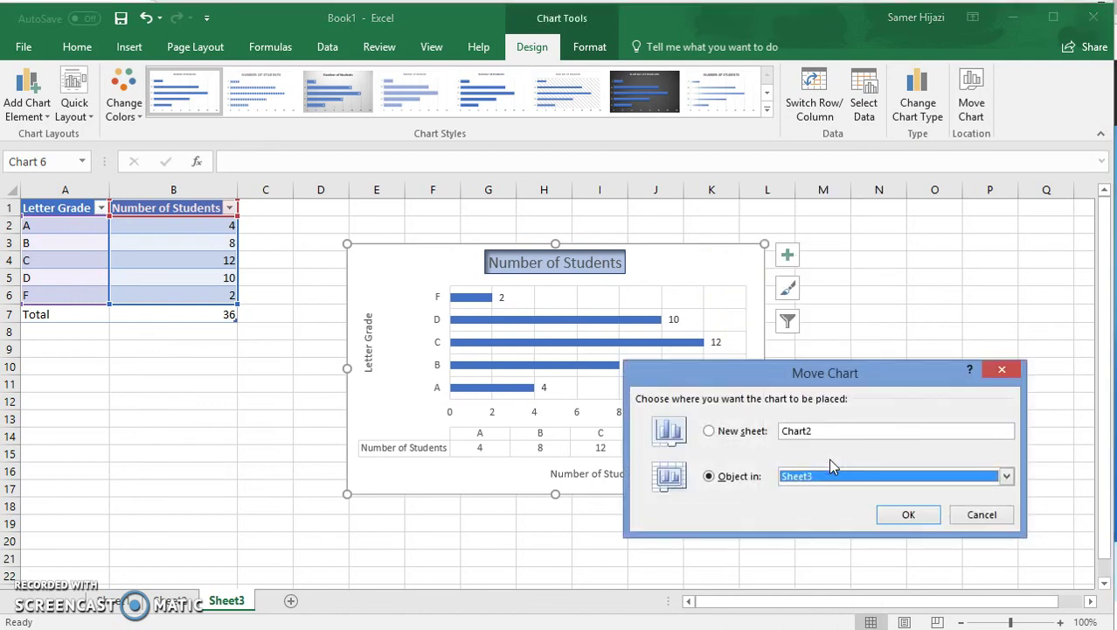
pyautogui.click(743, 430)
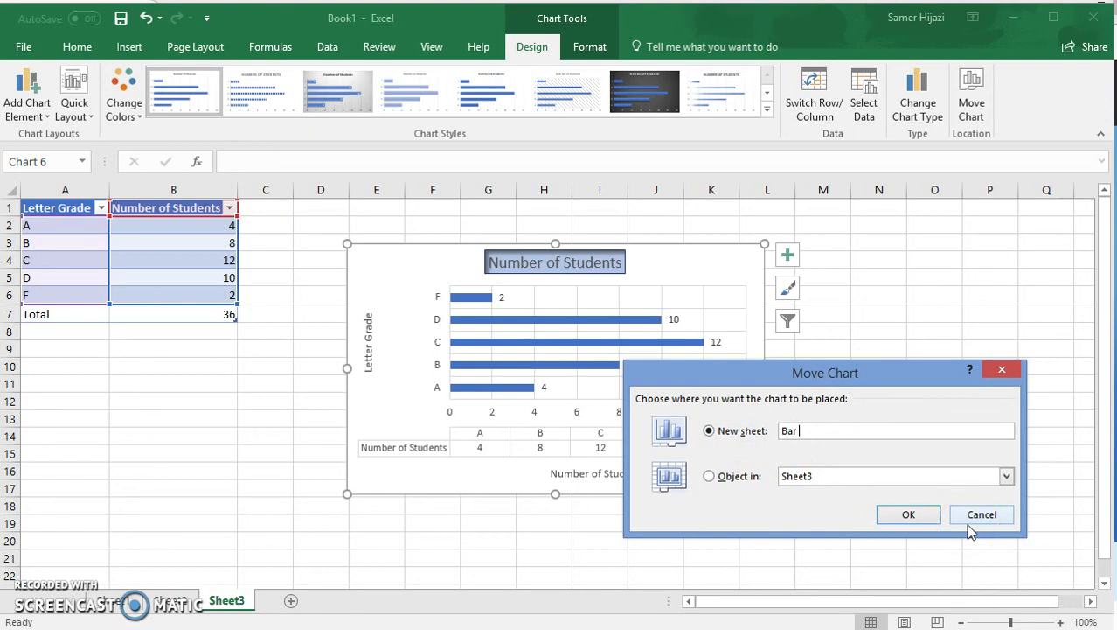
pyautogui.write('Bar Chart')
pyautogui.click(889, 514)
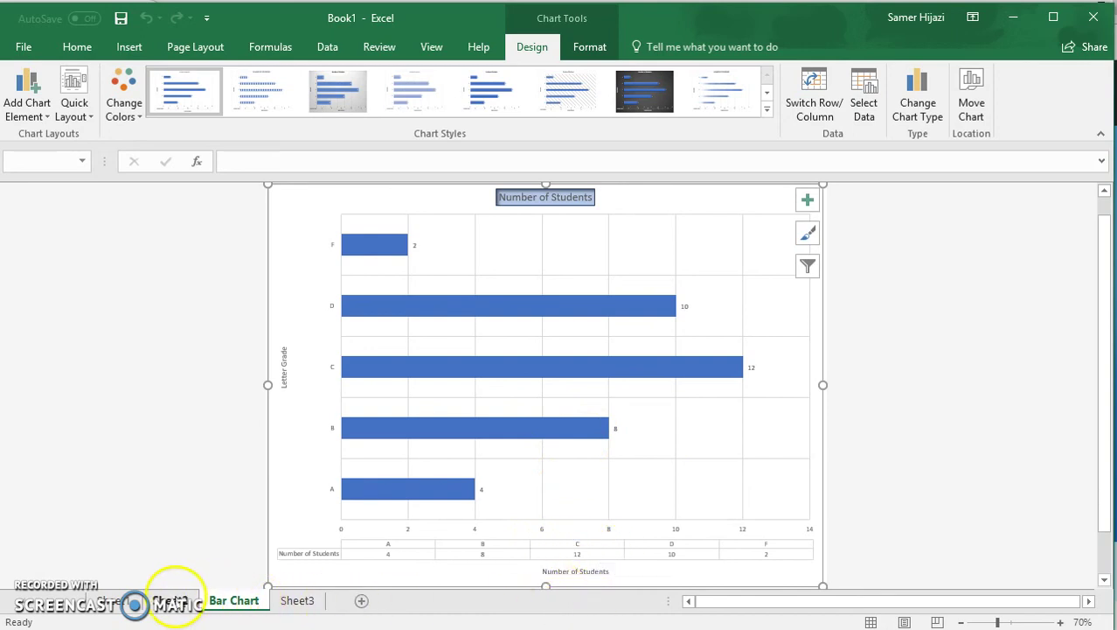
# Check the grade data on Sheet3, then return to the Bar Chart sheet and select the D bar alone
pyautogui.click(297, 600)
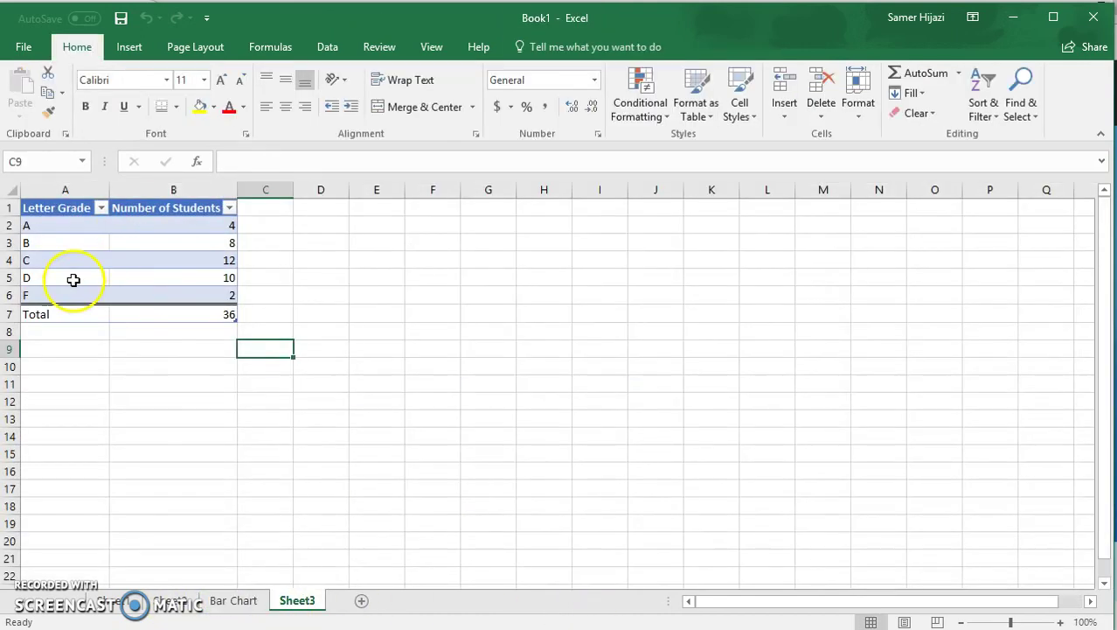
pyautogui.click(251, 600)
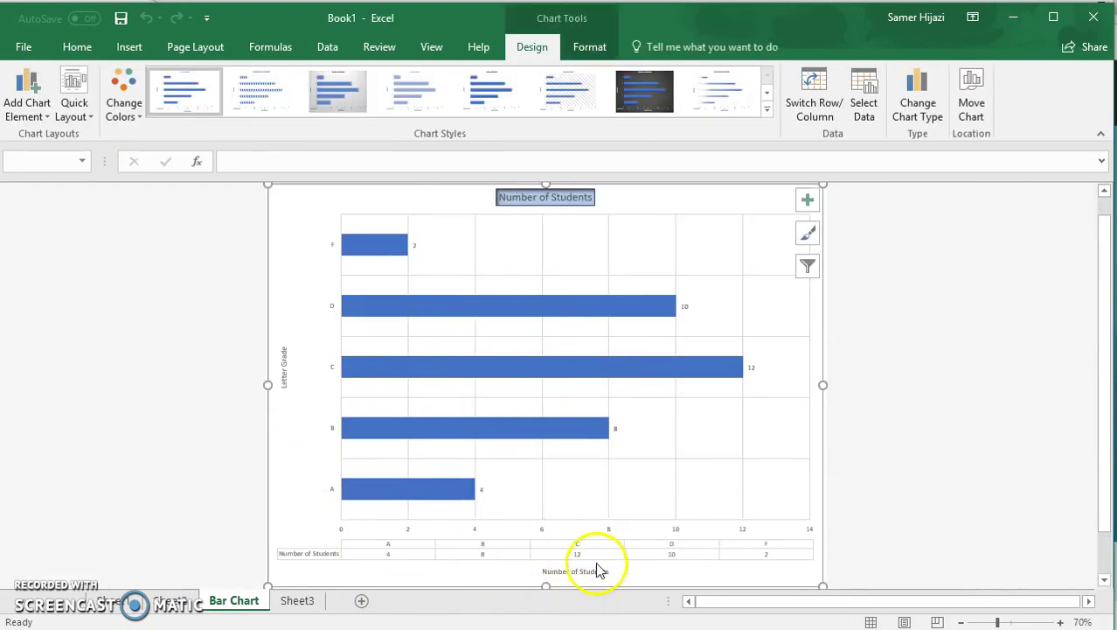
pyautogui.click(556, 369)
pyautogui.click(556, 369)
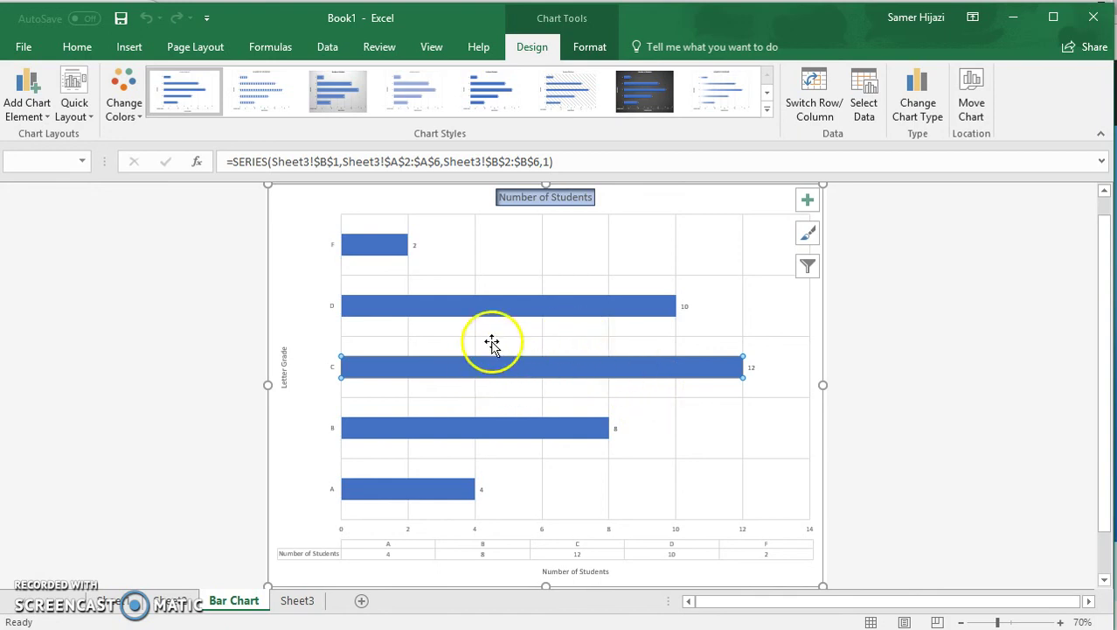
pyautogui.click(497, 307)
pyautogui.click(787, 303)
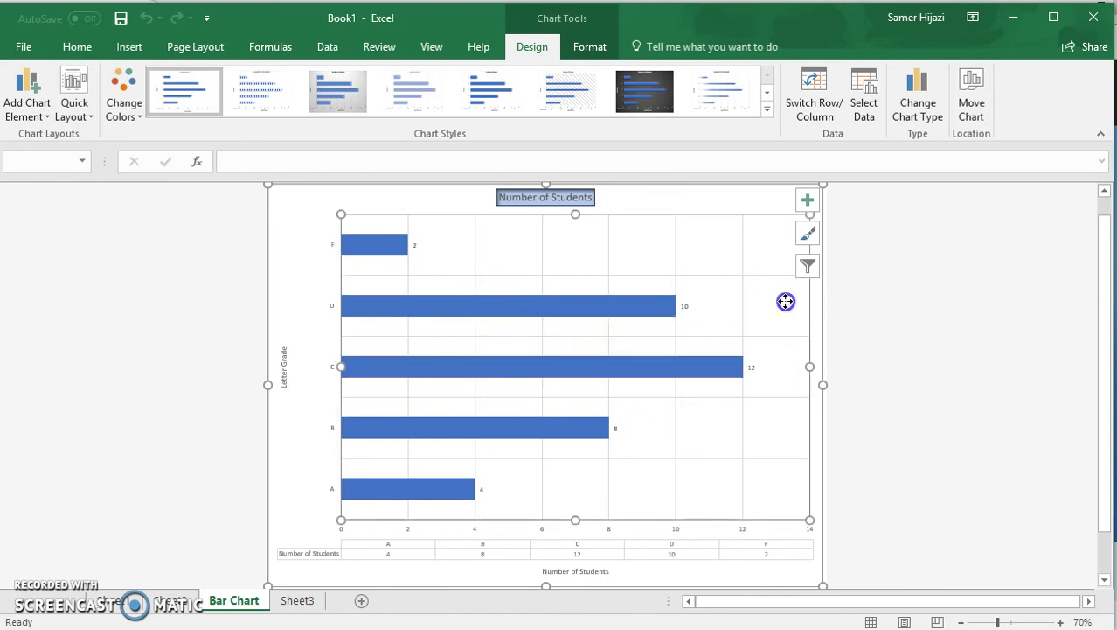
pyautogui.click(609, 302)
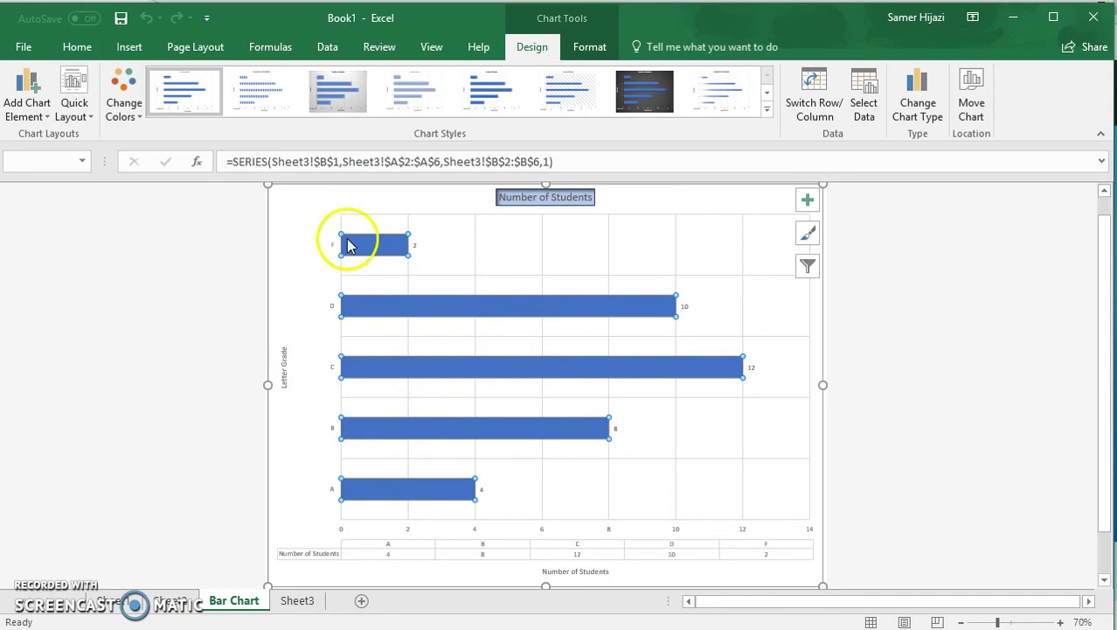
pyautogui.click(386, 311)
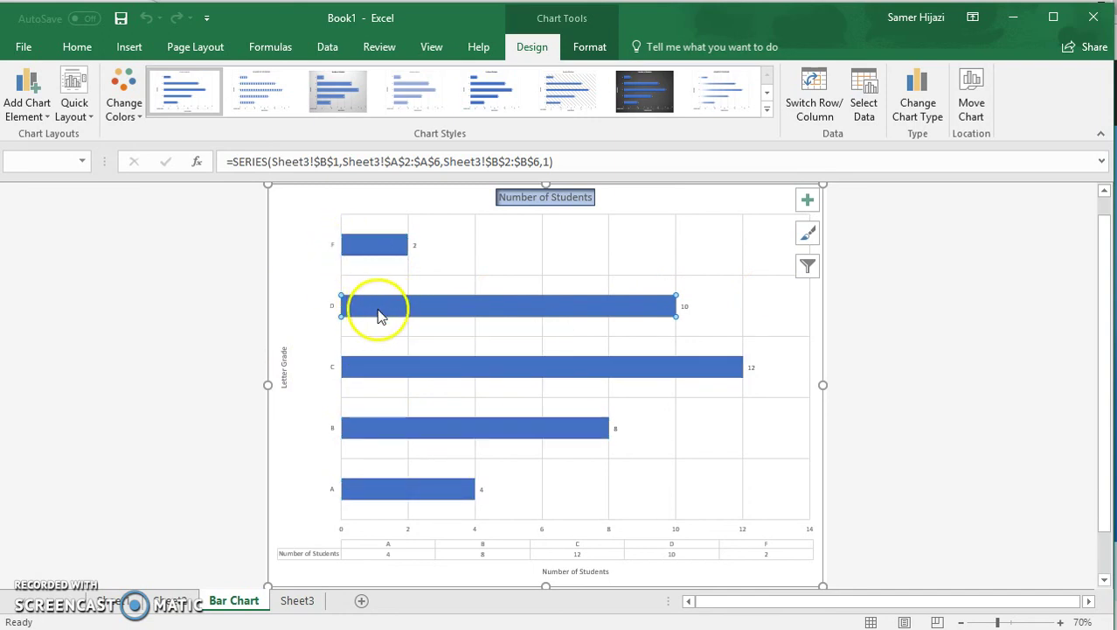
# Fill the D bar light orange and the F bar dark orange
pyautogui.rightClick(381, 313)
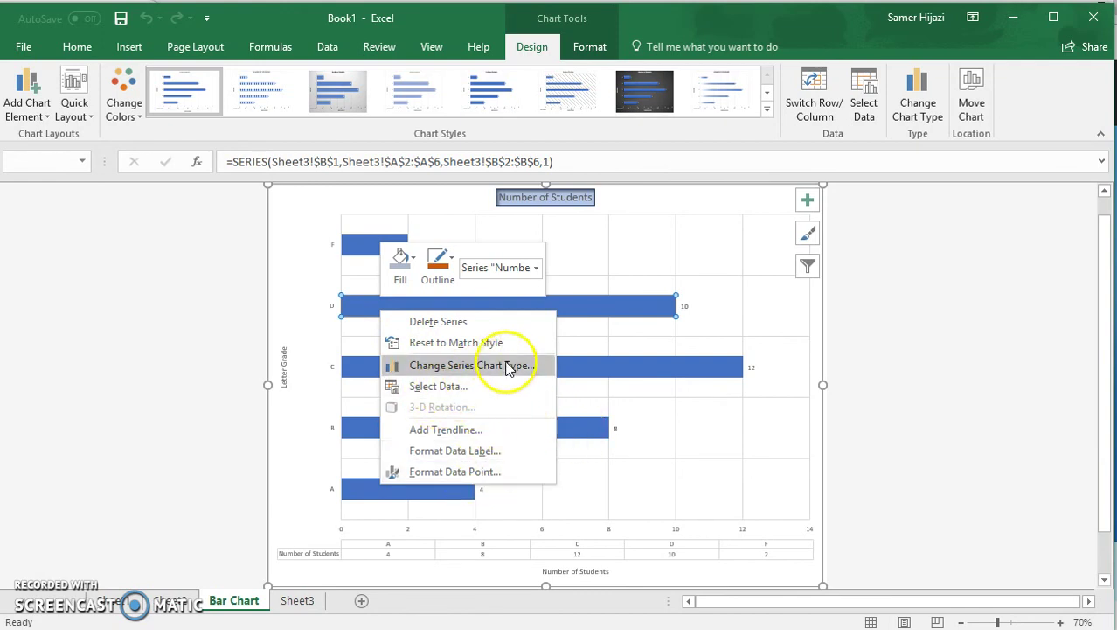
pyautogui.click(401, 263)
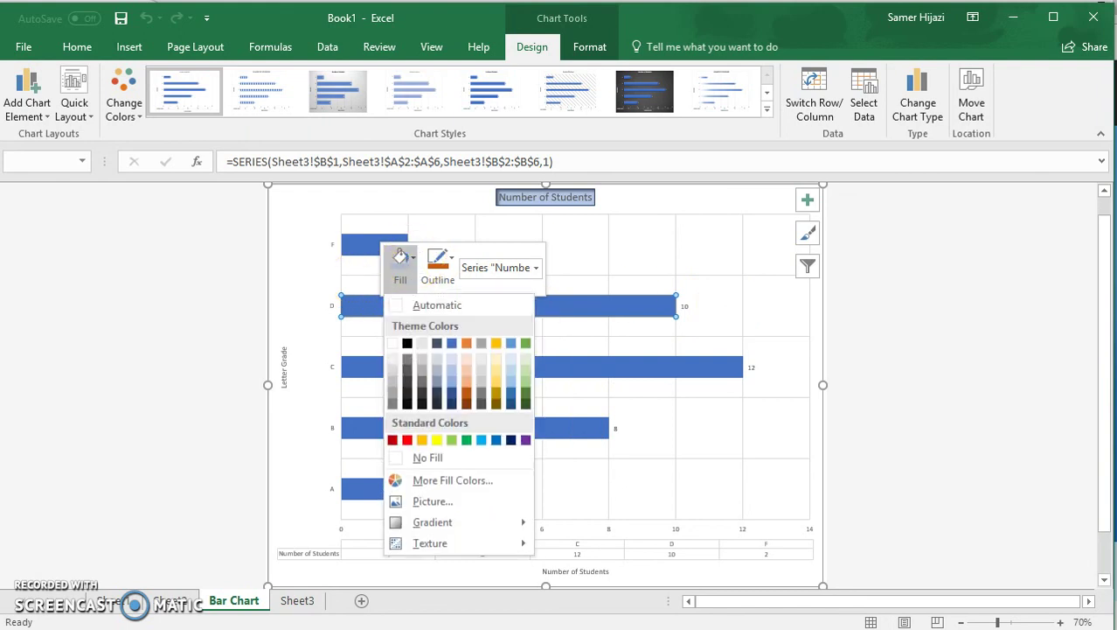
pyautogui.click(471, 385)
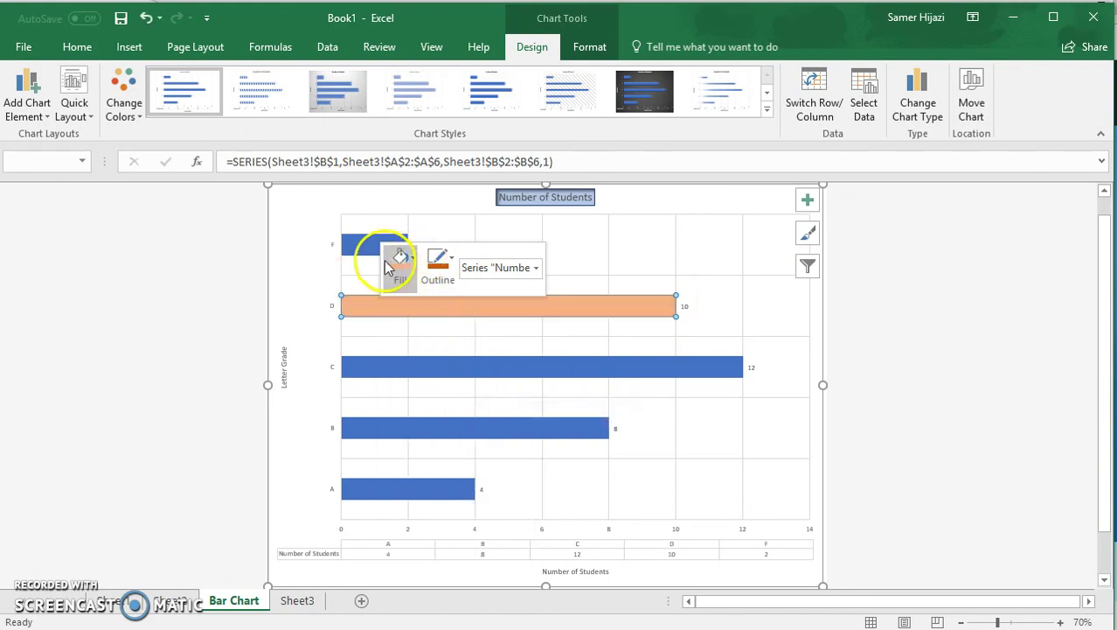
pyautogui.click(363, 248)
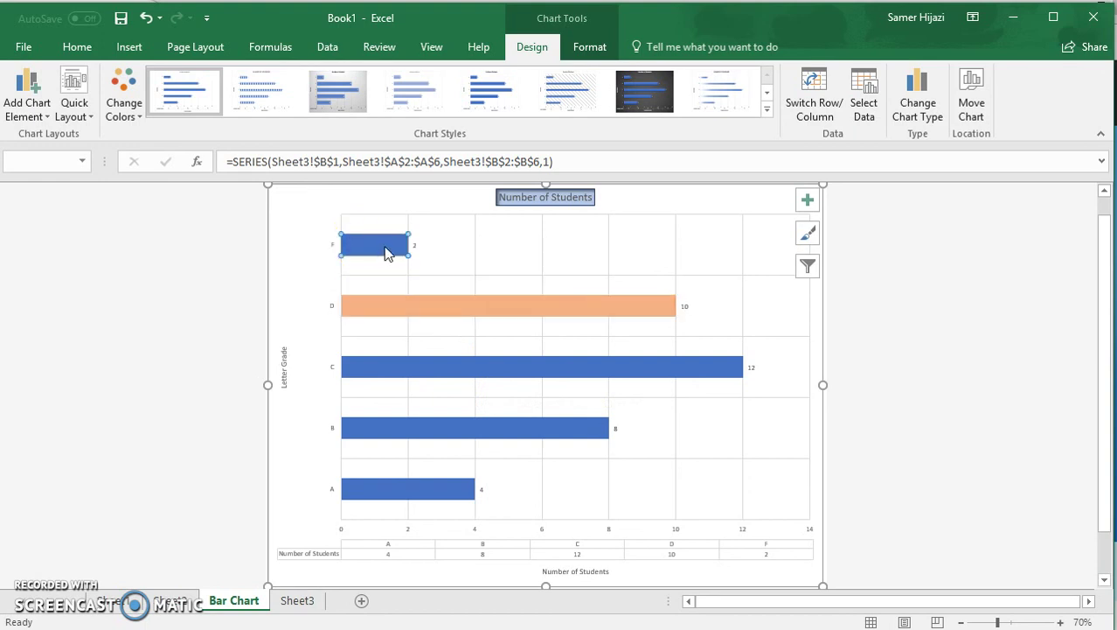
pyautogui.rightClick(386, 249)
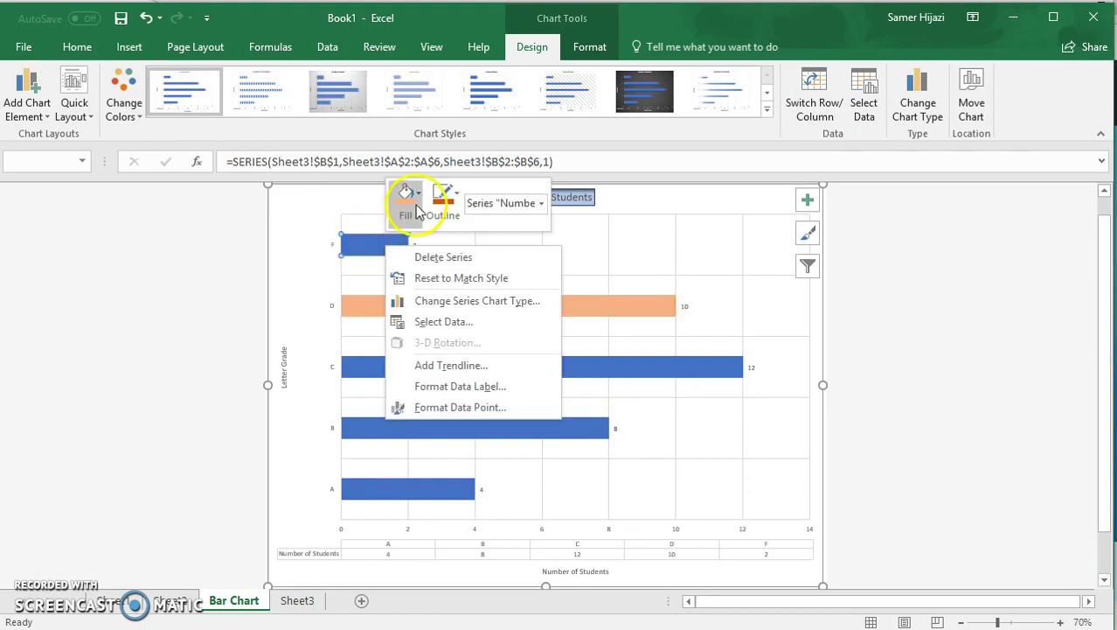
pyautogui.click(420, 200)
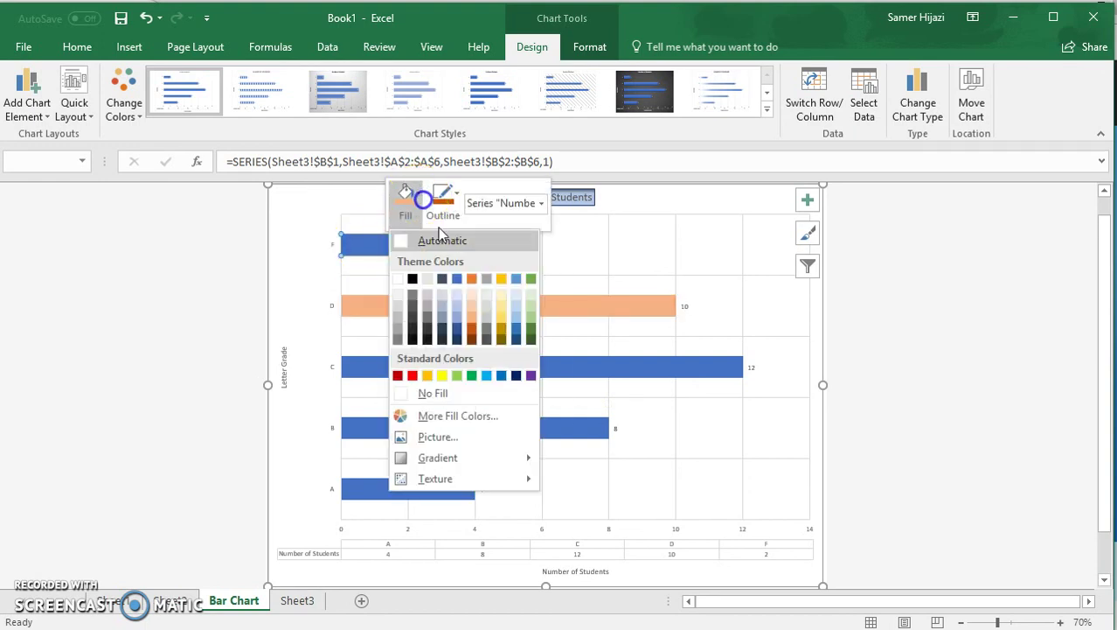
pyautogui.click(472, 330)
# Fill the C bar green and the B bar dark blue, then deselect the chart
pyautogui.click(427, 370)
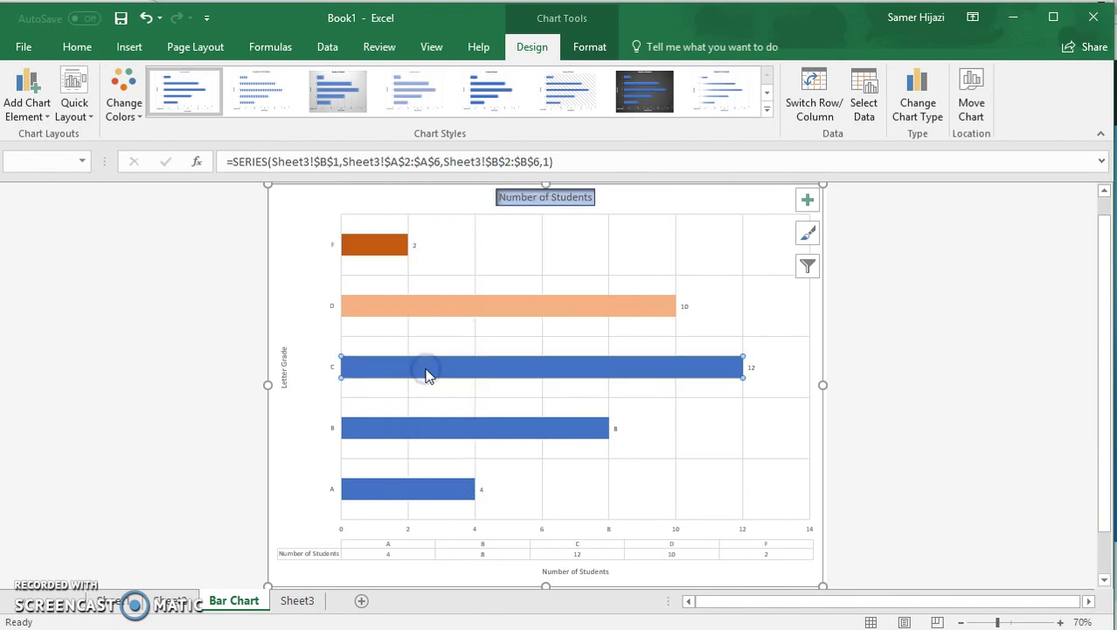
pyautogui.rightClick(426, 372)
pyautogui.click(461, 319)
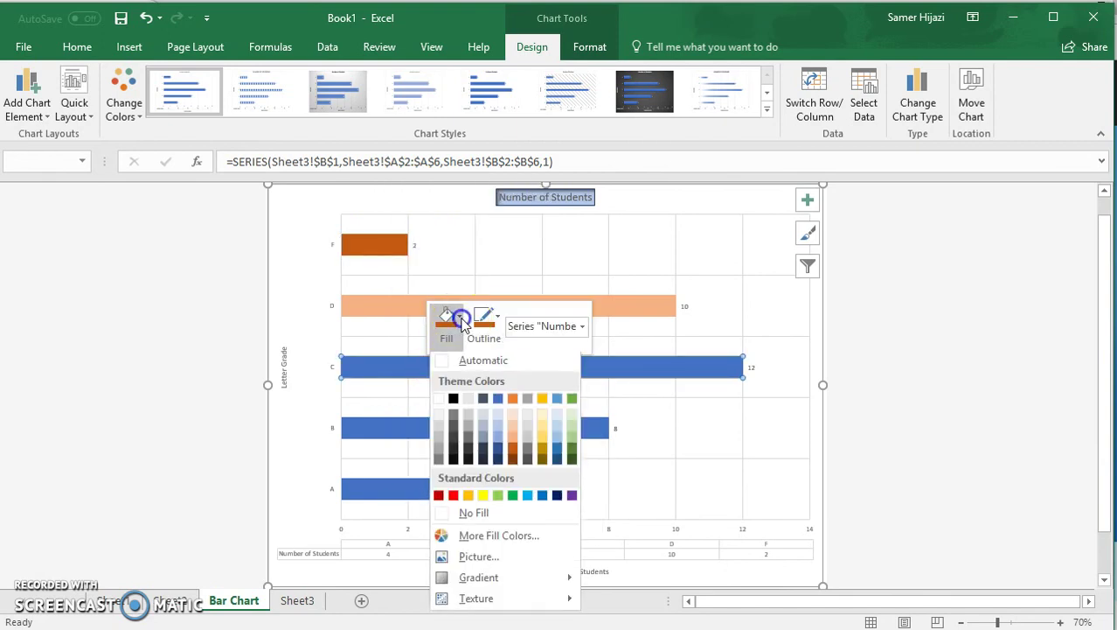
pyautogui.click(573, 452)
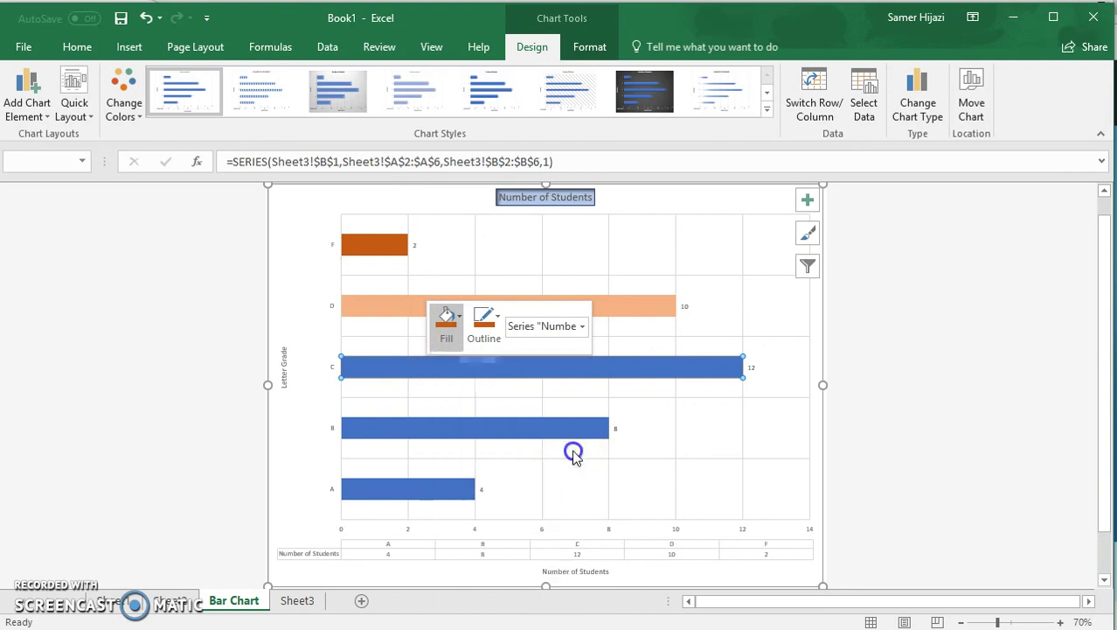
pyautogui.click(469, 428)
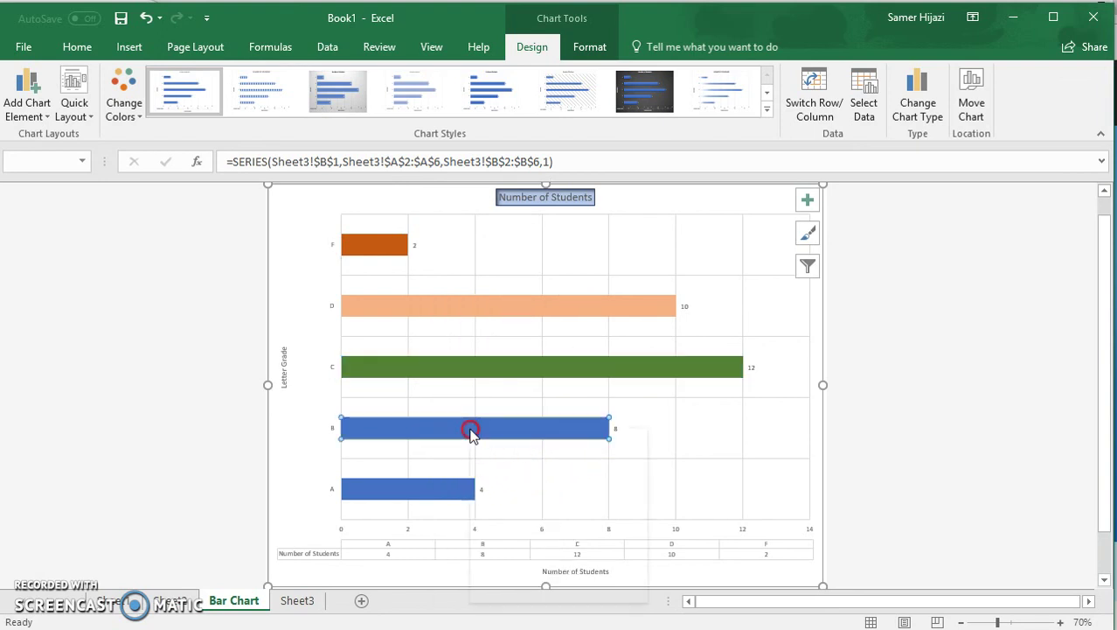
pyautogui.rightClick(470, 433)
pyautogui.click(492, 377)
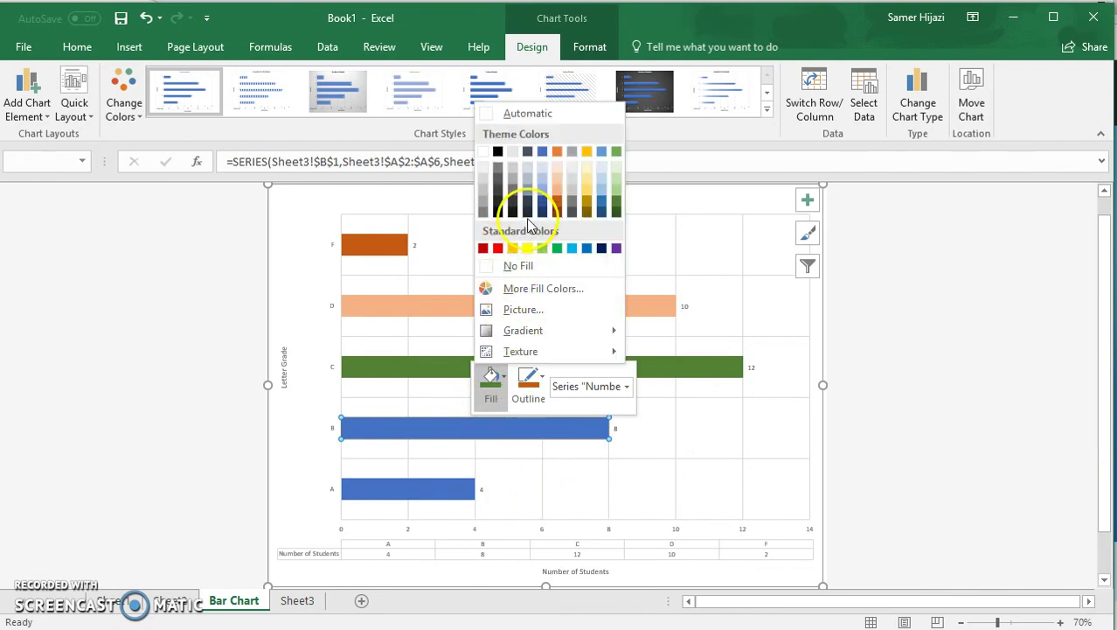
pyautogui.click(545, 204)
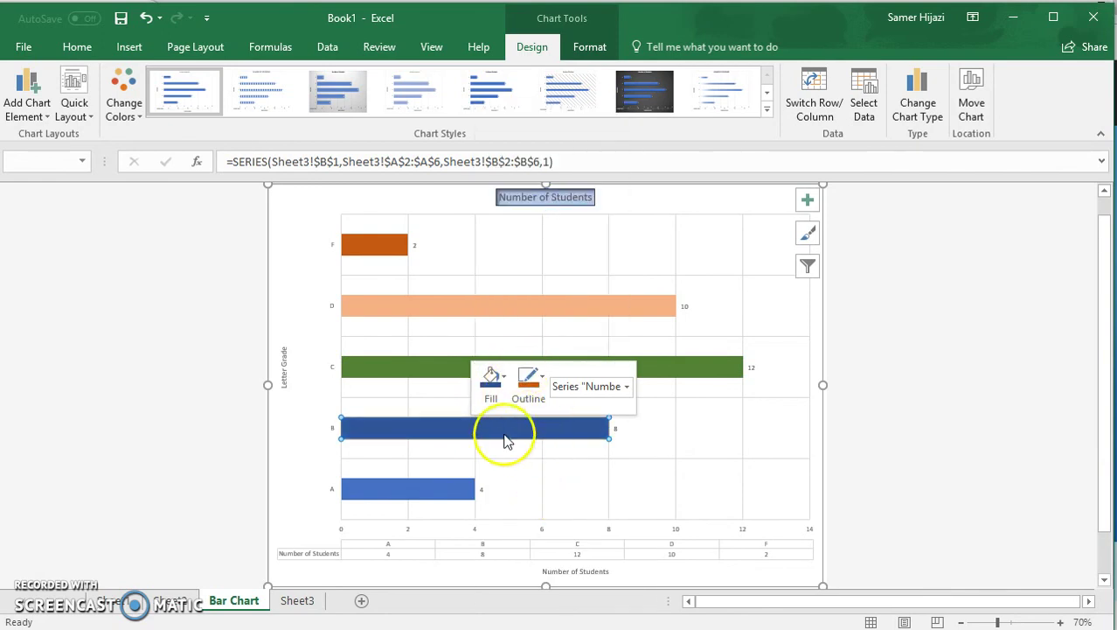
pyautogui.click(835, 423)
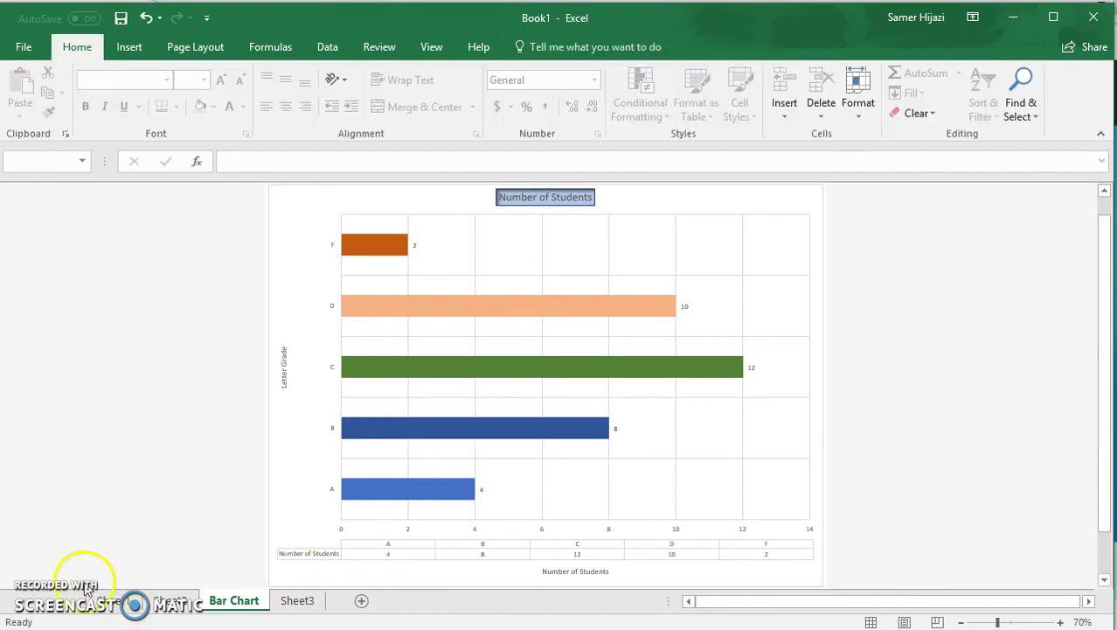